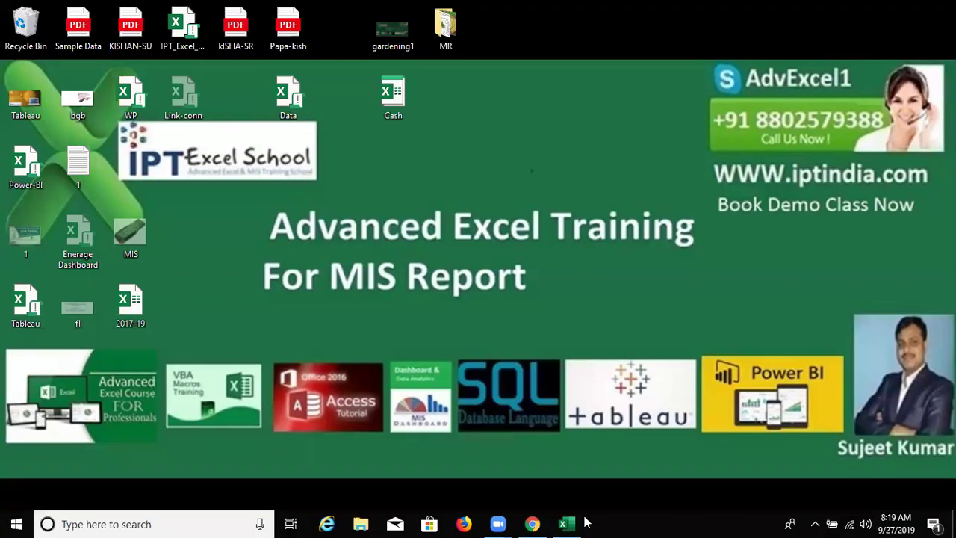
Bring Chrome's Wikipedia list of countries by smartphone penetration to the front.
{"action": "mouse_move", "coordinate": [577, 523]}
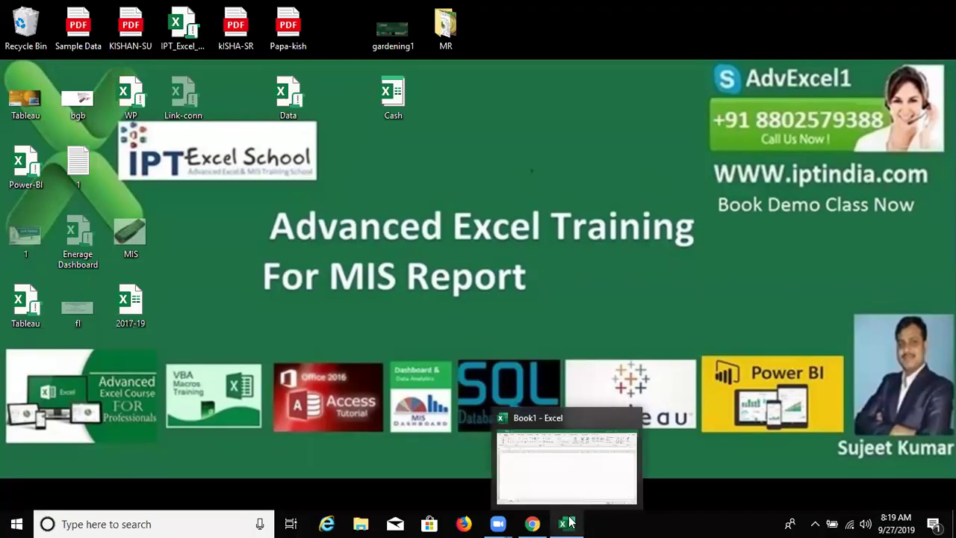
{"action": "left_click", "coordinate": [531, 523]}
Copy the Wikipedia article's URL from the address bar, then switch to the blank Excel Book1.
{"action": "scroll", "coordinate": [395, 384], "scroll_direction": "up", "scroll_amount": 8}
{"action": "scroll", "coordinate": [393, 379], "scroll_direction": "down", "scroll_amount": 4}
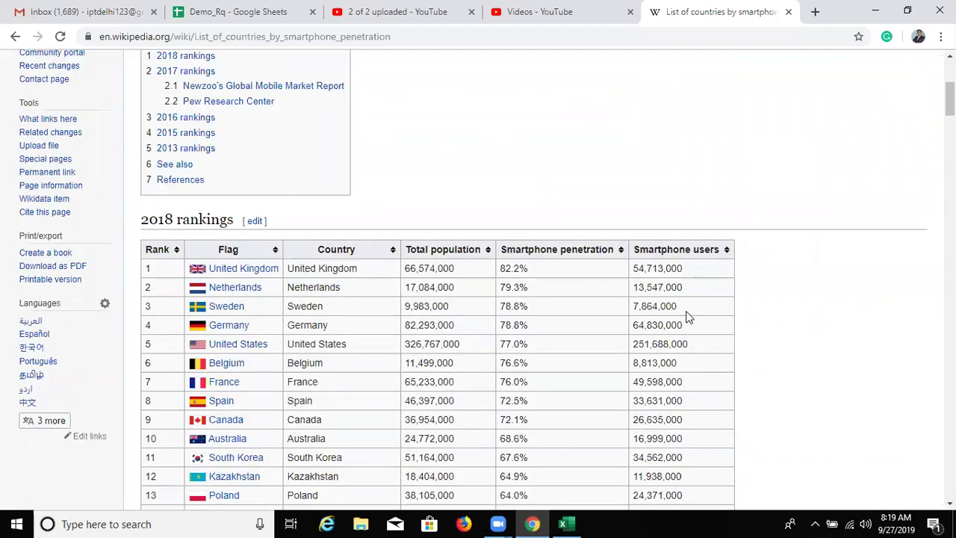
{"action": "scroll", "coordinate": [392, 399], "scroll_direction": "down", "scroll_amount": 2}
{"action": "scroll", "coordinate": [391, 397], "scroll_direction": "down", "scroll_amount": 1}
{"action": "scroll", "coordinate": [391, 397], "scroll_direction": "down", "scroll_amount": 1}
{"action": "scroll", "coordinate": [391, 397], "scroll_direction": "up", "scroll_amount": 3}
{"action": "scroll", "coordinate": [388, 401], "scroll_direction": "up", "scroll_amount": 2}
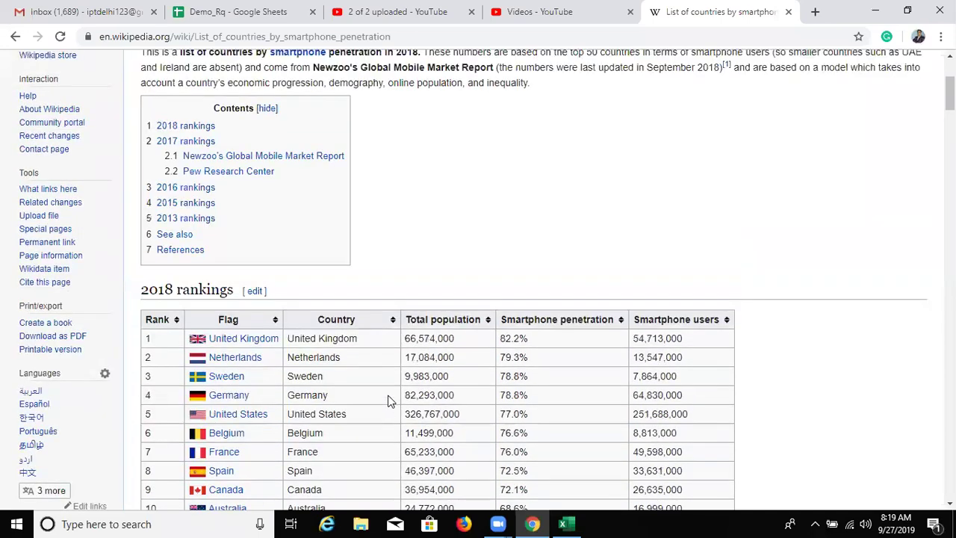
{"action": "scroll", "coordinate": [388, 401], "scroll_direction": "up", "scroll_amount": 3}
{"action": "left_click", "coordinate": [298, 37]}
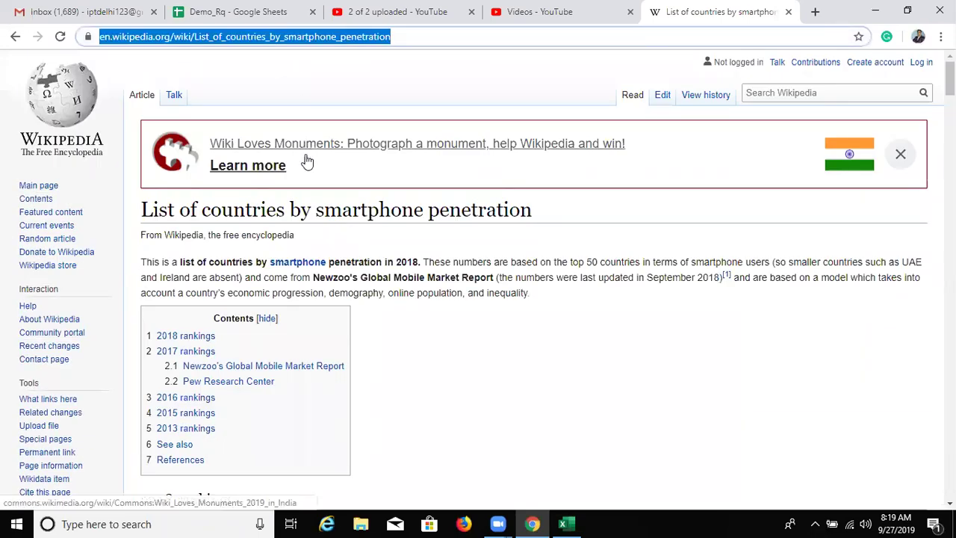
{"action": "scroll", "coordinate": [309, 480], "scroll_direction": "down", "scroll_amount": 3}
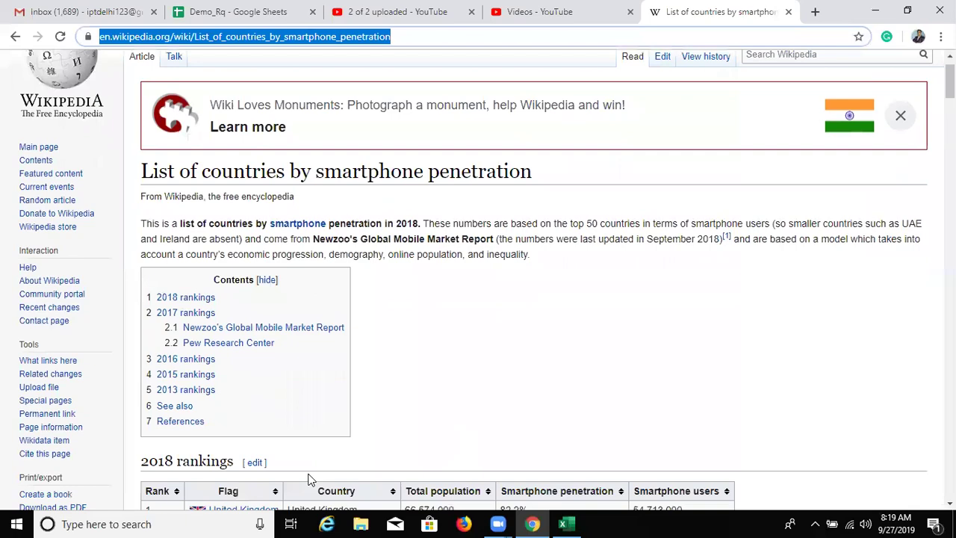
{"action": "left_click", "coordinate": [566, 524]}
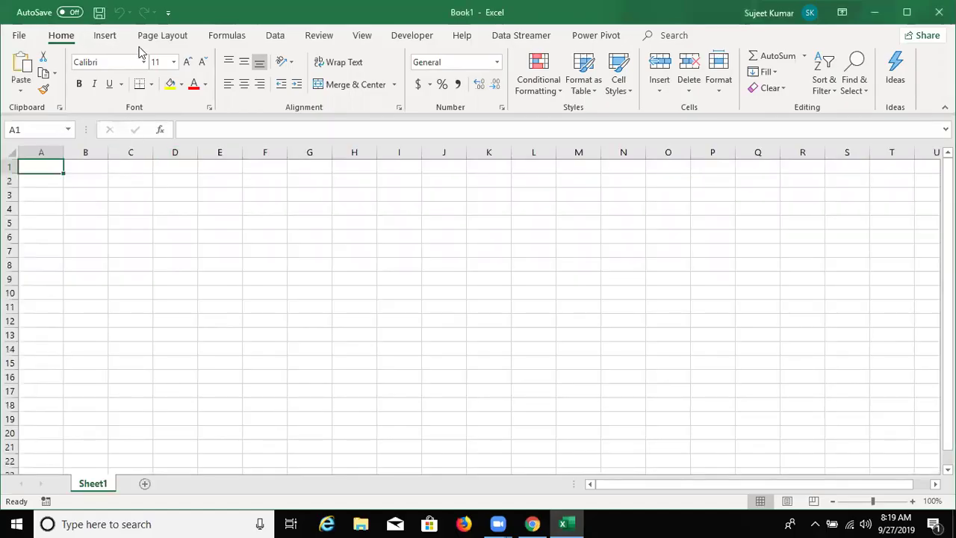
Create a Data > From Web query using the pasted Wikipedia URL to list its tables.
{"action": "left_click", "coordinate": [259, 35]}
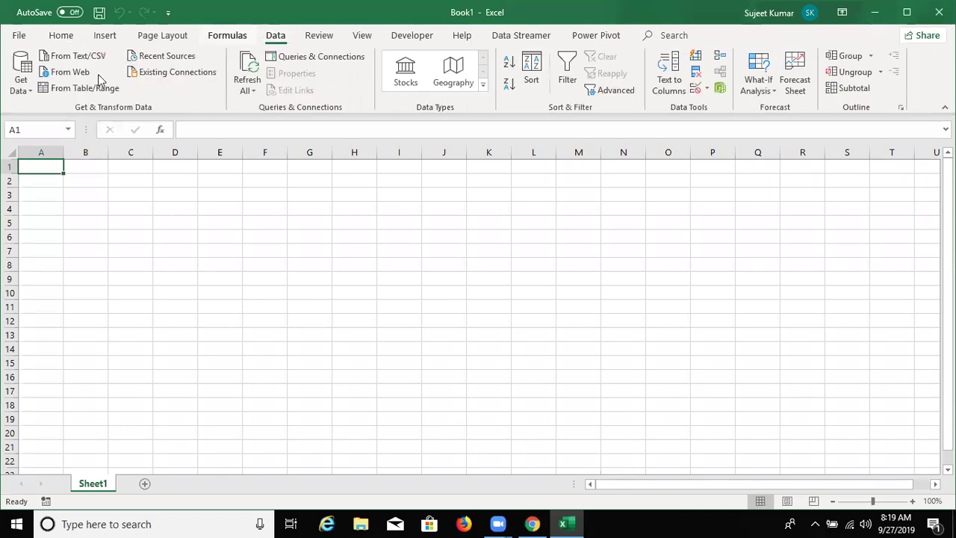
{"action": "left_click", "coordinate": [65, 72]}
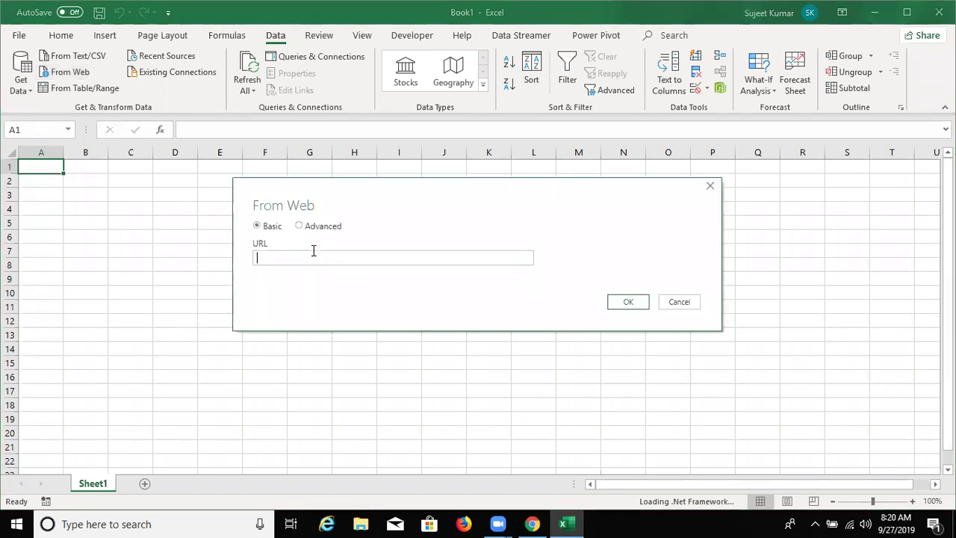
{"action": "type", "text": "https://en.wikipedia.org/wiki/List_of_countries_by_smartphone_penetration"}
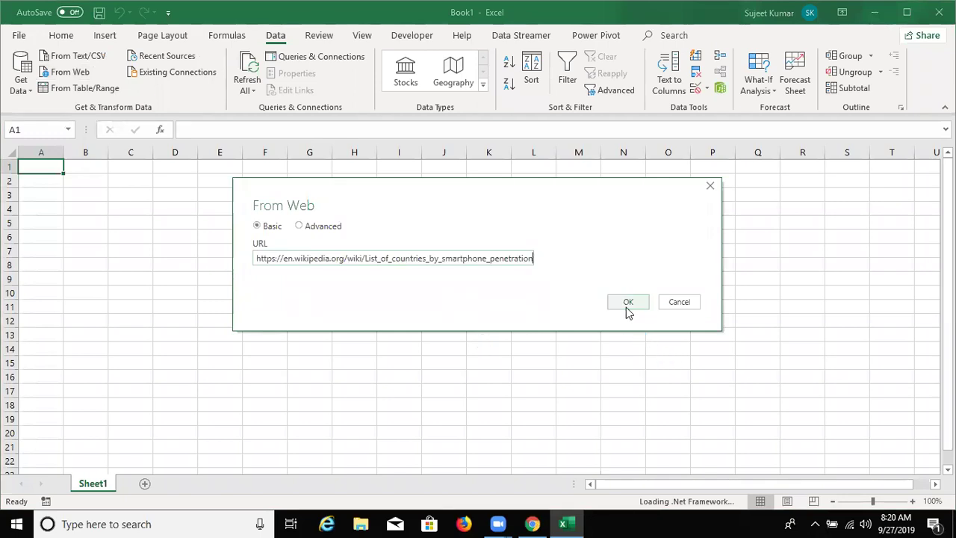
{"action": "left_click", "coordinate": [628, 303]}
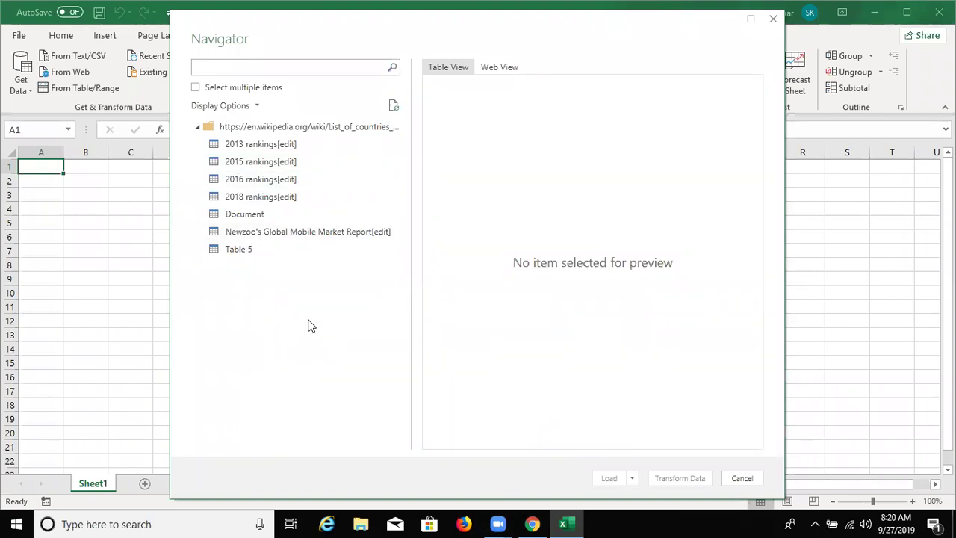
Preview the 2013, 2015, 2016 and 2018 rankings, Table 5 and Document tables in the Navigator.
{"action": "left_click", "coordinate": [260, 145]}
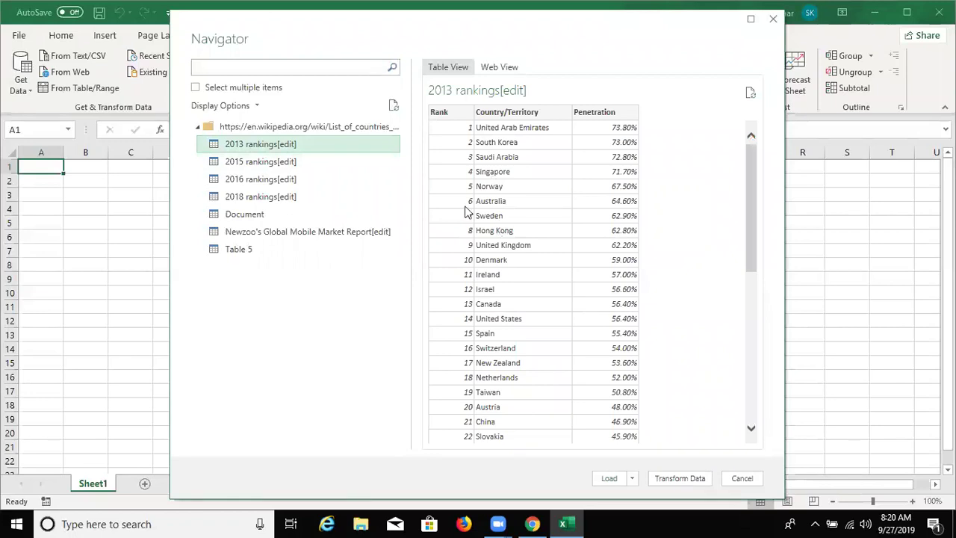
{"action": "left_click", "coordinate": [311, 163]}
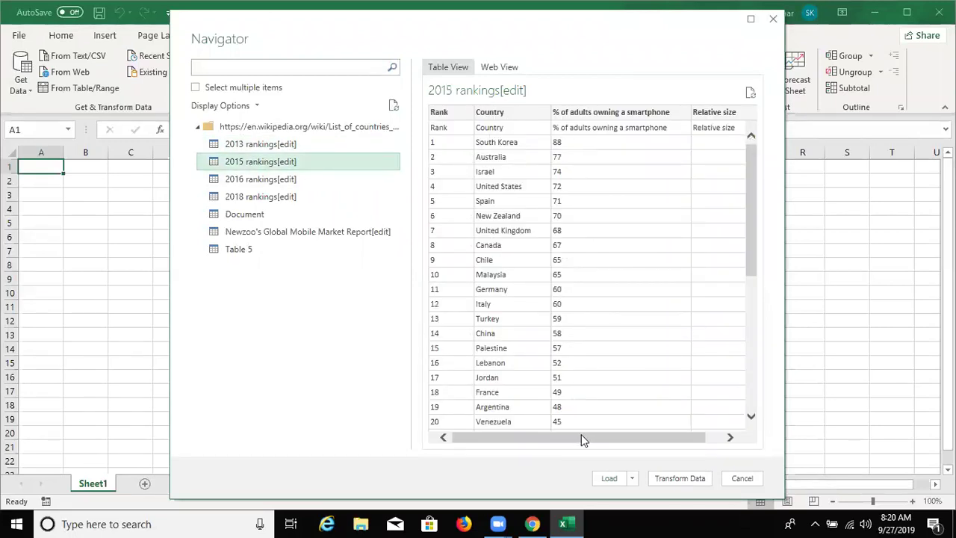
{"action": "left_click_drag", "start_coordinate": [581, 439], "coordinate": [678, 445]}
{"action": "left_click", "coordinate": [243, 181]}
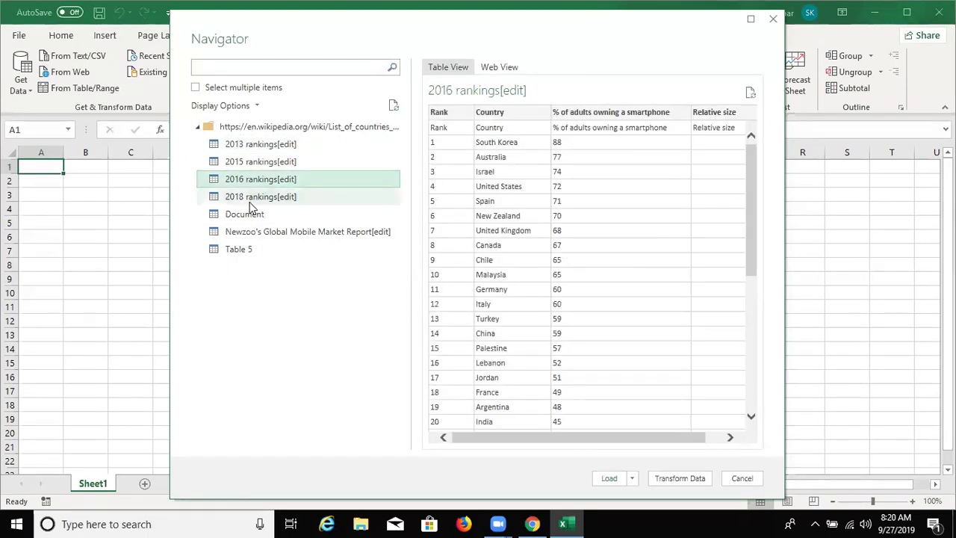
{"action": "left_click", "coordinate": [250, 202]}
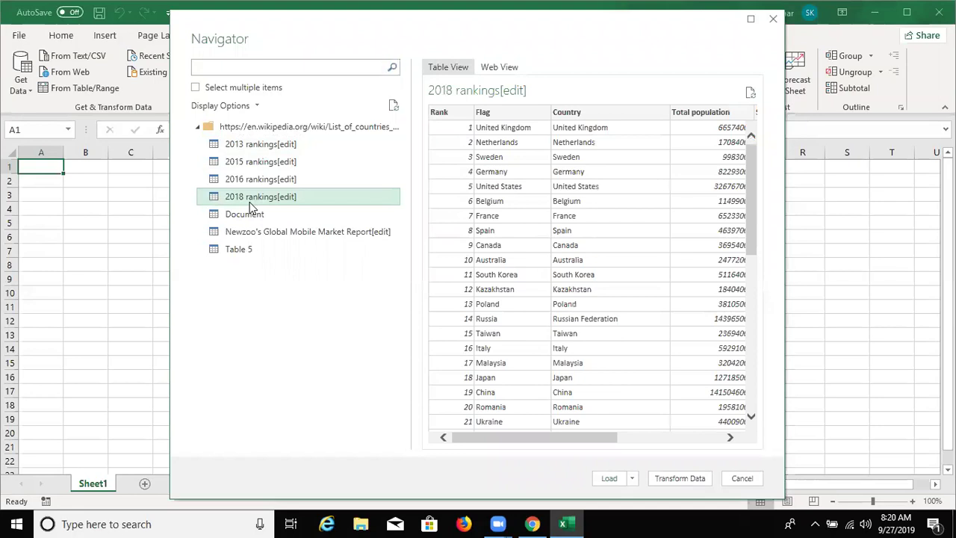
{"action": "left_click_drag", "start_coordinate": [509, 438], "coordinate": [633, 454]}
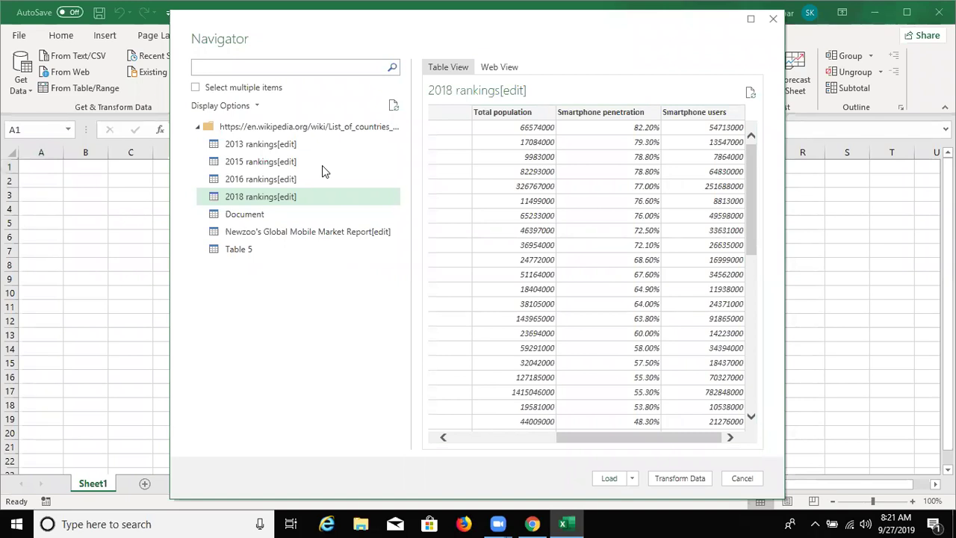
{"action": "left_click", "coordinate": [255, 248]}
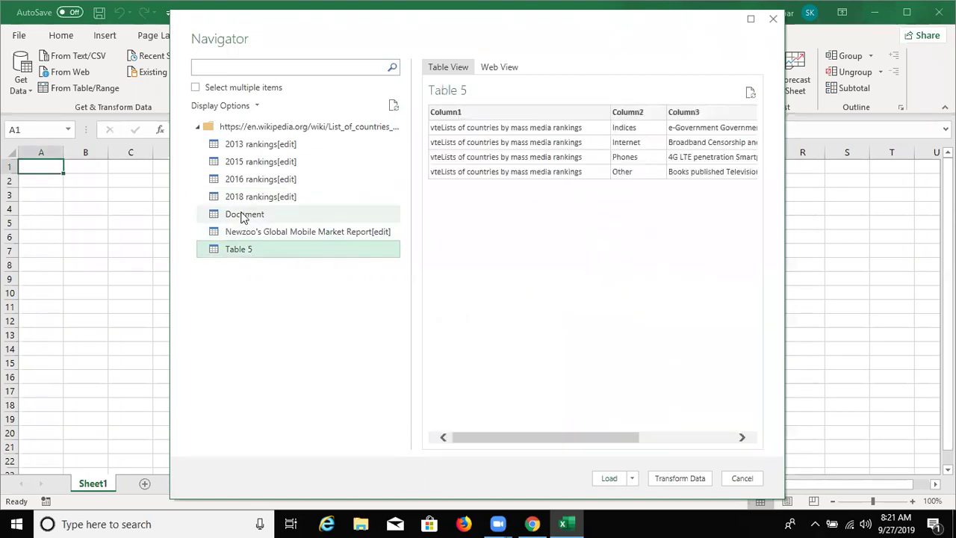
{"action": "left_click", "coordinate": [245, 218]}
Compare Newzoo's Global Mobile Market Report with the 2018 rankings and Document, ending on Newzoo's table.
{"action": "left_click", "coordinate": [269, 234]}
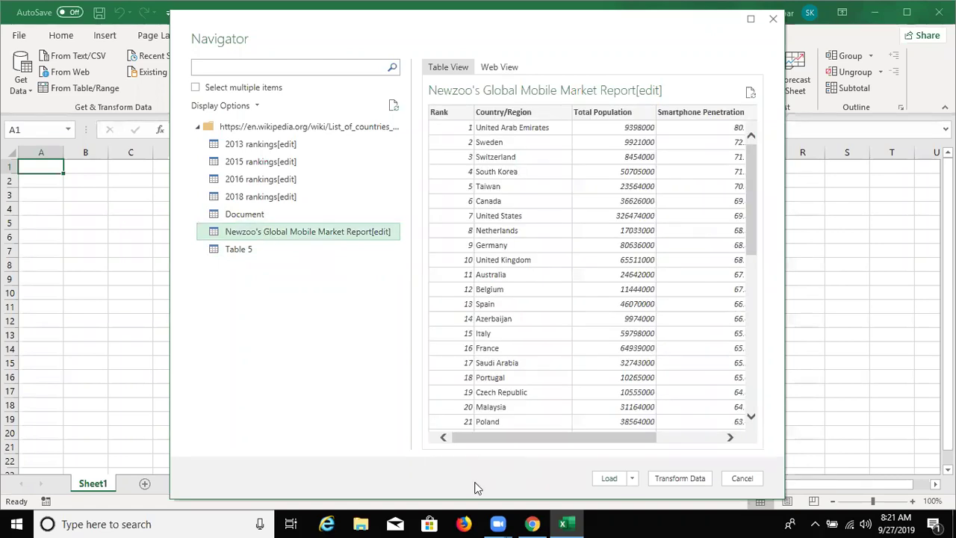
{"action": "left_click_drag", "start_coordinate": [474, 438], "coordinate": [590, 453]}
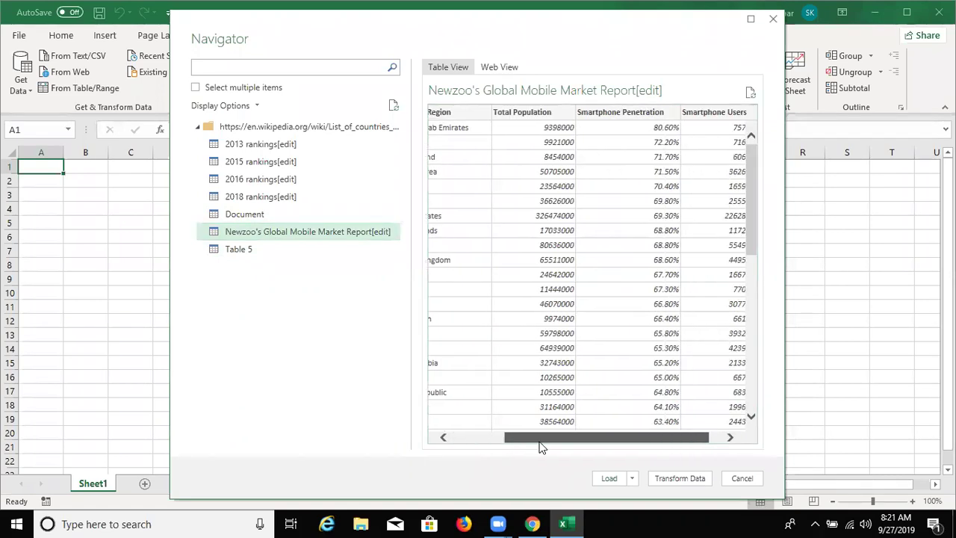
{"action": "left_click_drag", "start_coordinate": [527, 448], "coordinate": [419, 438]}
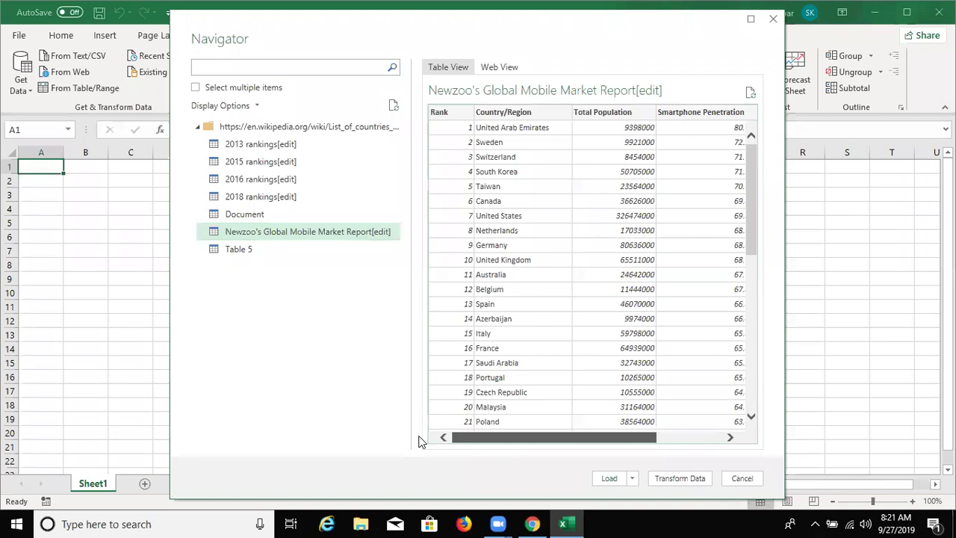
{"action": "left_click_drag", "start_coordinate": [752, 184], "coordinate": [754, 384]}
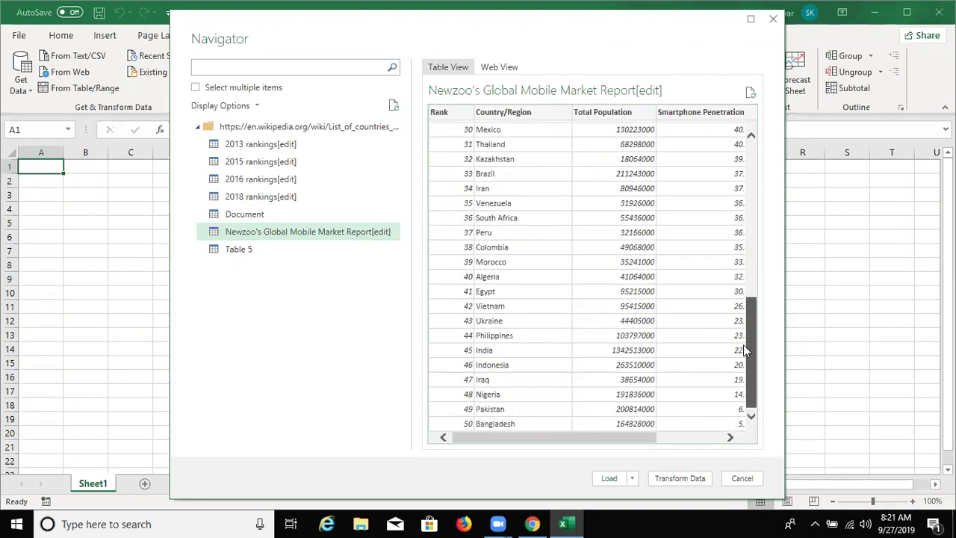
{"action": "left_click_drag", "start_coordinate": [743, 349], "coordinate": [760, 192]}
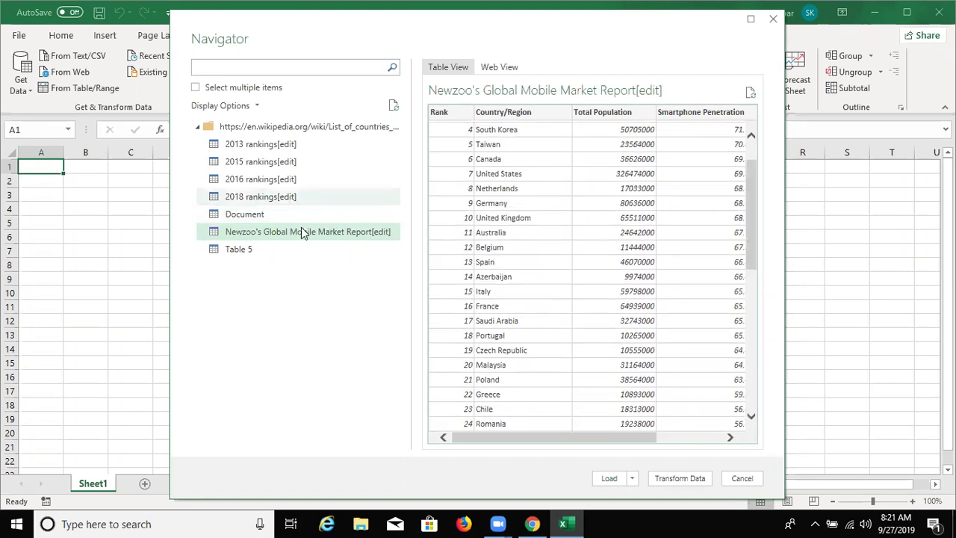
{"action": "left_click", "coordinate": [291, 196]}
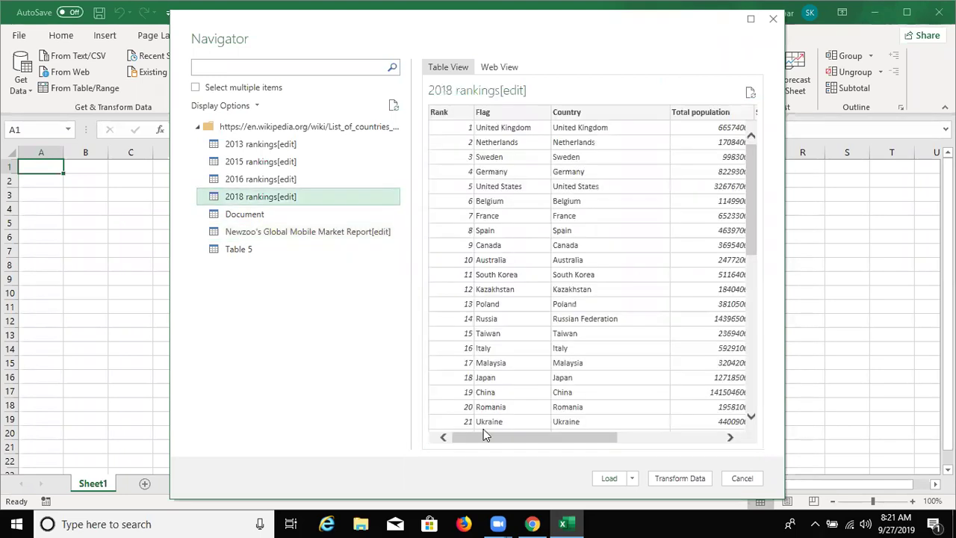
{"action": "mouse_move", "coordinate": [486, 438]}
{"action": "left_mouse_down"}
{"action": "mouse_move", "coordinate": [593, 442]}
{"action": "mouse_move", "coordinate": [482, 447]}
{"action": "left_mouse_up"}
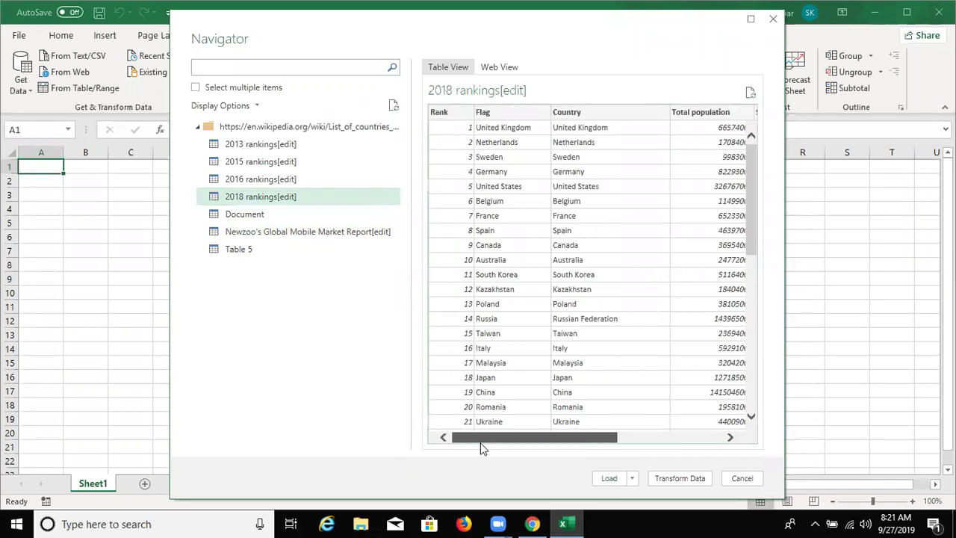
{"action": "left_click_drag", "start_coordinate": [753, 187], "coordinate": [747, 365]}
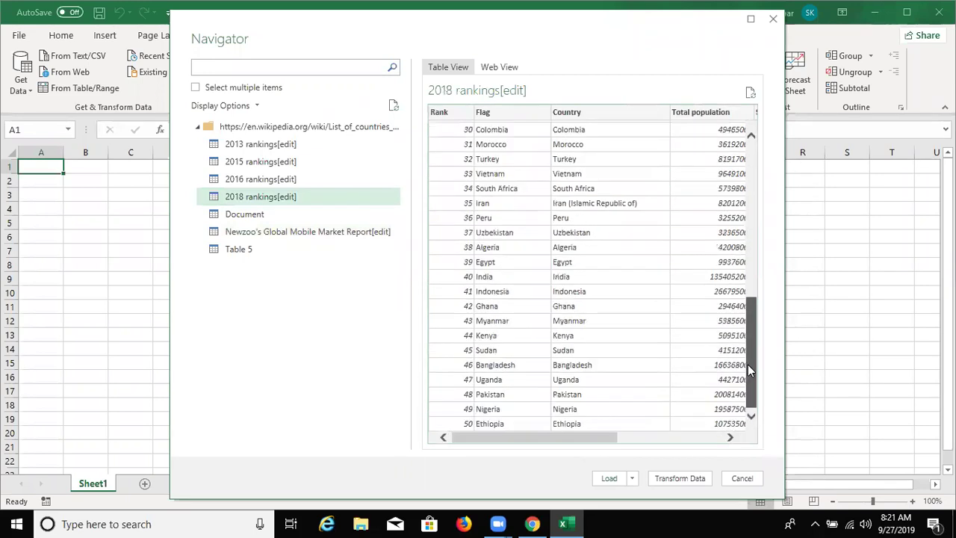
{"action": "left_click_drag", "start_coordinate": [769, 199], "coordinate": [765, 162]}
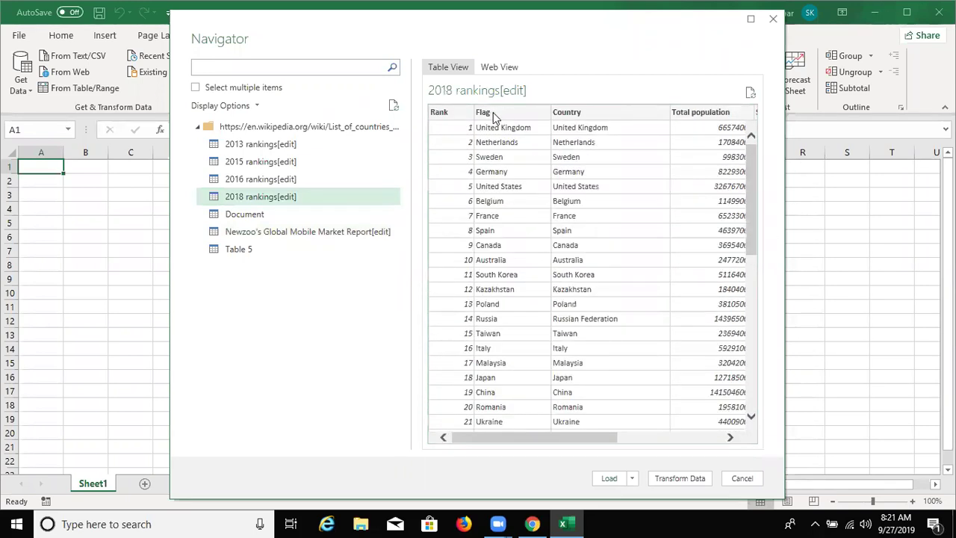
{"action": "left_click", "coordinate": [245, 214]}
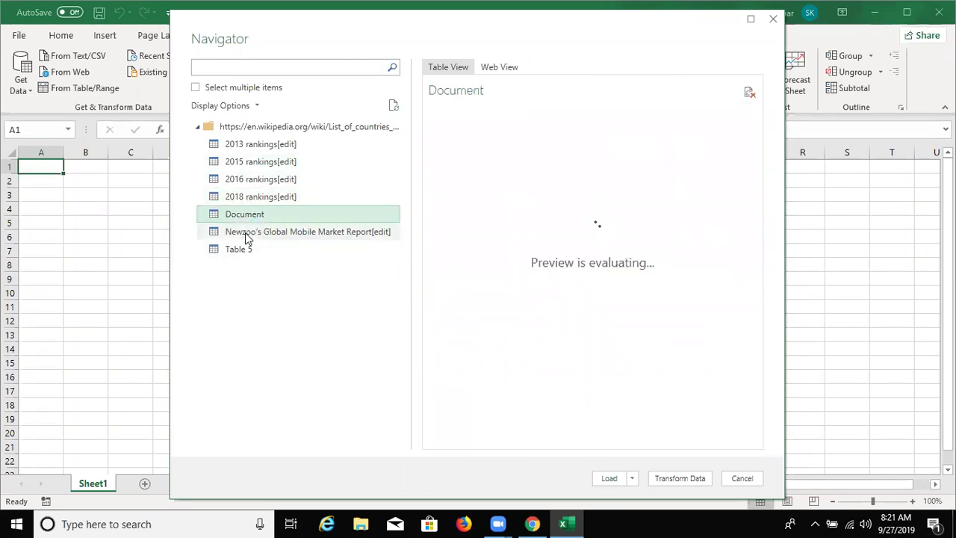
{"action": "left_click", "coordinate": [245, 232]}
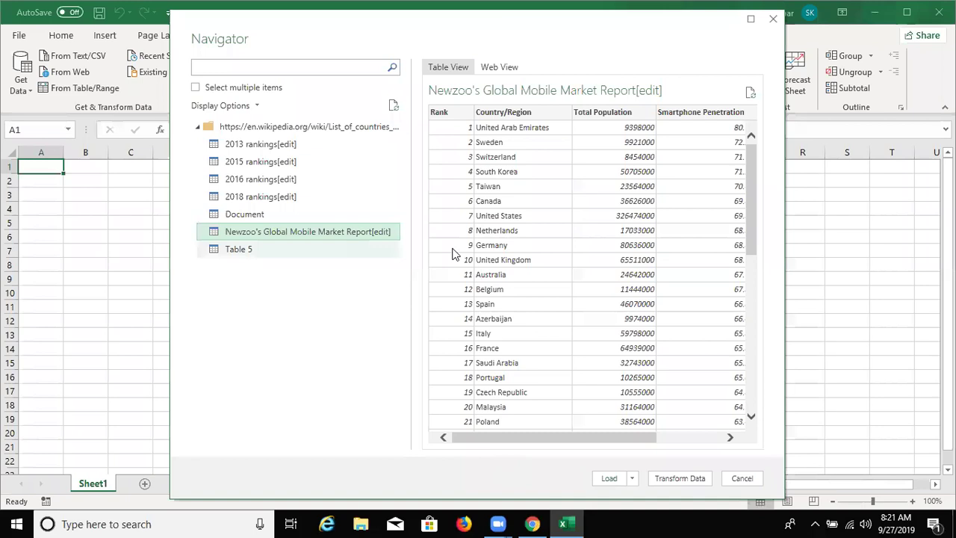
{"action": "left_click_drag", "start_coordinate": [518, 439], "coordinate": [633, 453]}
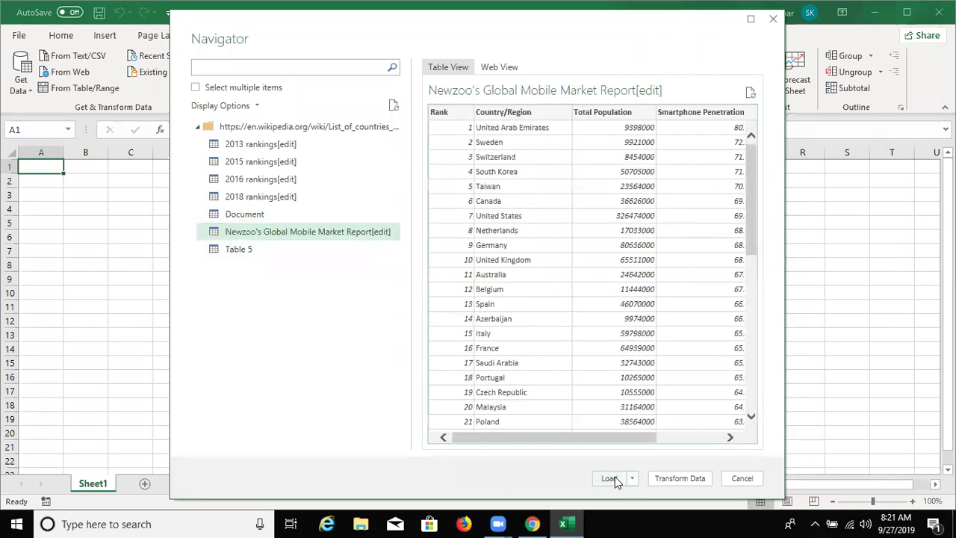
Load the Newzoo table into a new Sheet2 and go back to the Wikipedia article.
{"action": "left_click", "coordinate": [612, 478]}
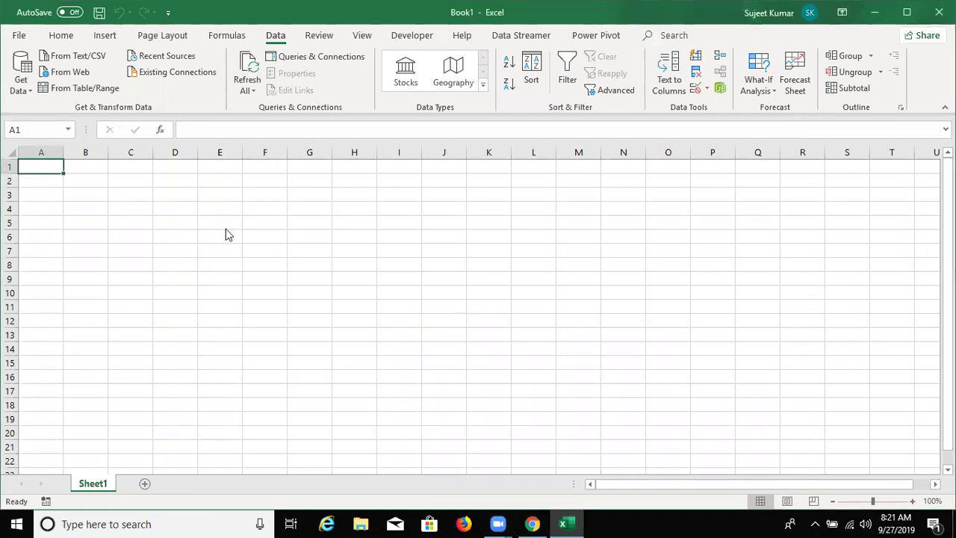
{"action": "left_click", "coordinate": [532, 524]}
{"action": "scroll", "coordinate": [409, 383], "scroll_direction": "down", "scroll_amount": 2}
{"action": "scroll", "coordinate": [409, 382], "scroll_direction": "down", "scroll_amount": 3}
{"action": "scroll", "coordinate": [409, 382], "scroll_direction": "down", "scroll_amount": 6}
{"action": "scroll", "coordinate": [409, 383], "scroll_direction": "down", "scroll_amount": 5}
{"action": "scroll", "coordinate": [410, 386], "scroll_direction": "down", "scroll_amount": 5}
{"action": "scroll", "coordinate": [410, 385], "scroll_direction": "up", "scroll_amount": 5}
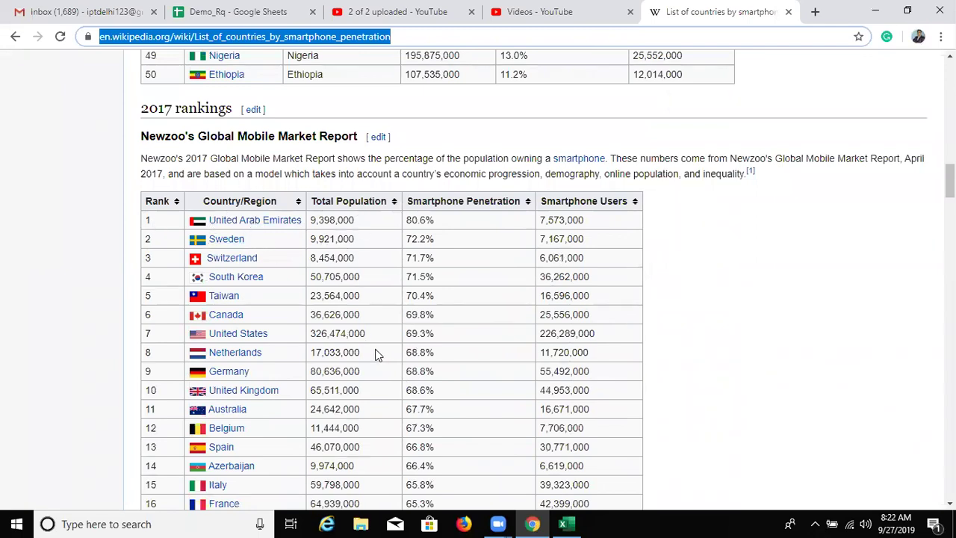
Review the ranking tables further down the Wikipedia page, then return to Excel.
{"action": "scroll", "coordinate": [375, 419], "scroll_direction": "down", "scroll_amount": 2}
{"action": "scroll", "coordinate": [374, 438], "scroll_direction": "down", "scroll_amount": 6}
{"action": "scroll", "coordinate": [374, 438], "scroll_direction": "down", "scroll_amount": 8}
{"action": "scroll", "coordinate": [374, 438], "scroll_direction": "down", "scroll_amount": 5}
{"action": "scroll", "coordinate": [374, 438], "scroll_direction": "down", "scroll_amount": 5}
{"action": "scroll", "coordinate": [374, 439], "scroll_direction": "down", "scroll_amount": 2}
{"action": "scroll", "coordinate": [373, 439], "scroll_direction": "down", "scroll_amount": 10}
{"action": "scroll", "coordinate": [374, 439], "scroll_direction": "down", "scroll_amount": 5}
{"action": "scroll", "coordinate": [373, 438], "scroll_direction": "down", "scroll_amount": 6}
{"action": "scroll", "coordinate": [374, 438], "scroll_direction": "down", "scroll_amount": 5}
{"action": "scroll", "coordinate": [372, 432], "scroll_direction": "up", "scroll_amount": 8}
{"action": "scroll", "coordinate": [371, 432], "scroll_direction": "up", "scroll_amount": 8}
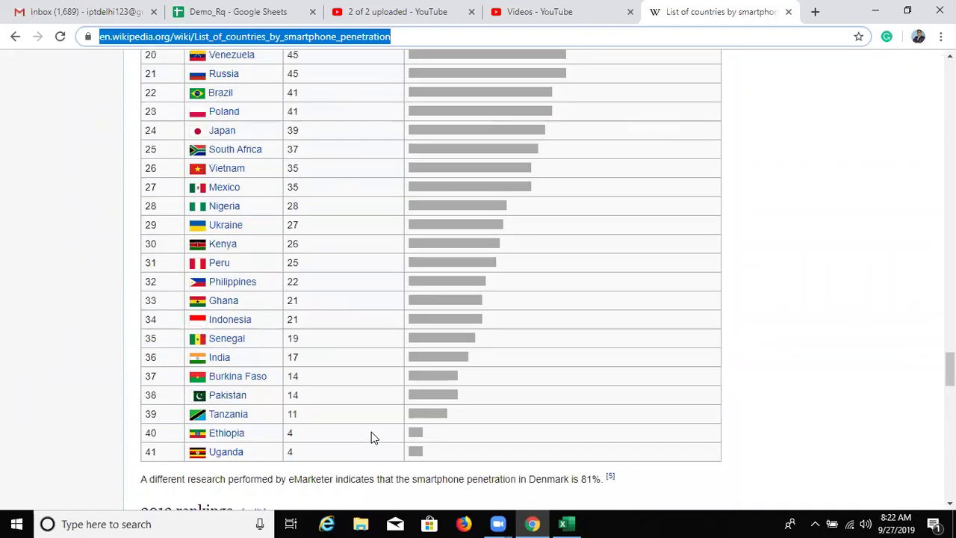
{"action": "scroll", "coordinate": [371, 427], "scroll_direction": "up", "scroll_amount": 3}
{"action": "key", "text": "alt+Tab"}
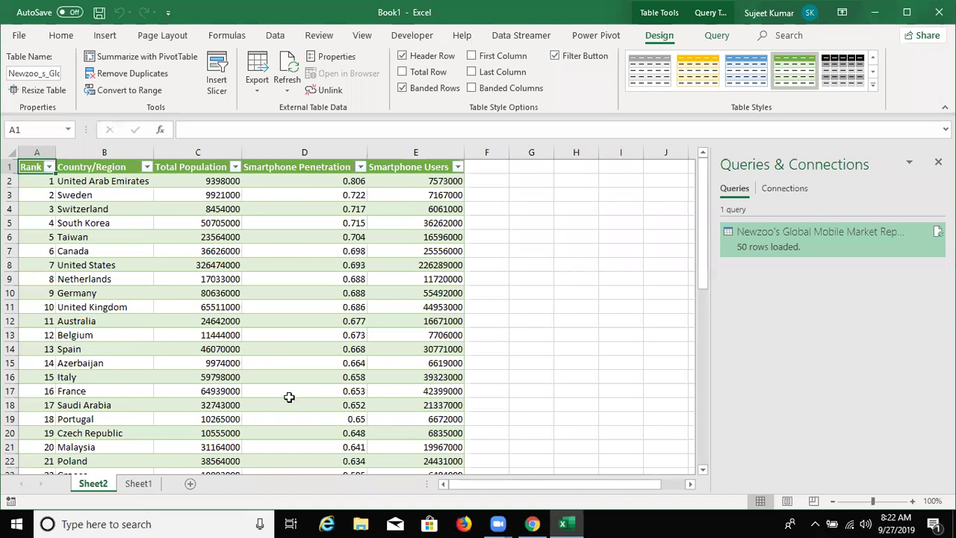
Inspect the penetration, population and smartphone-user values in Sheet2's imported Newzoo table.
{"action": "left_click", "coordinate": [548, 267]}
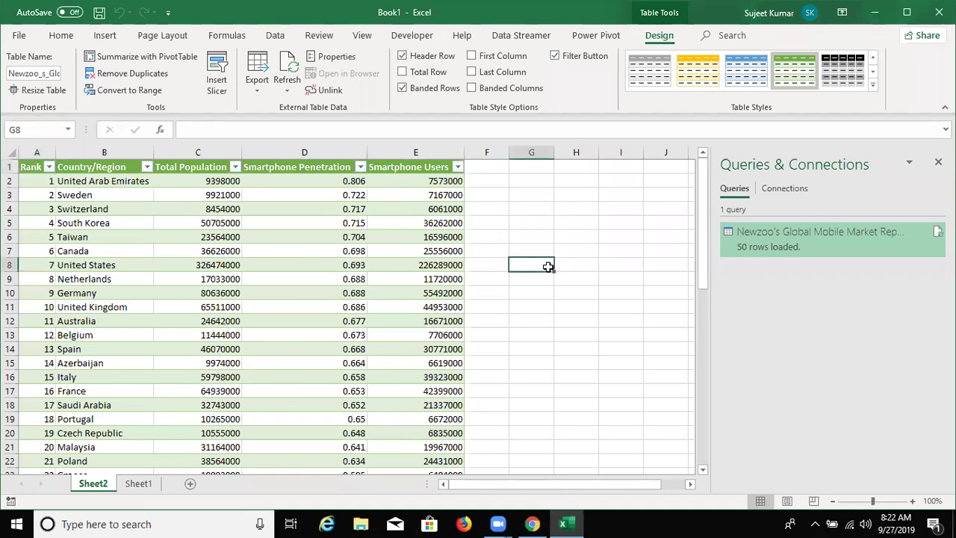
{"action": "left_click", "coordinate": [356, 210]}
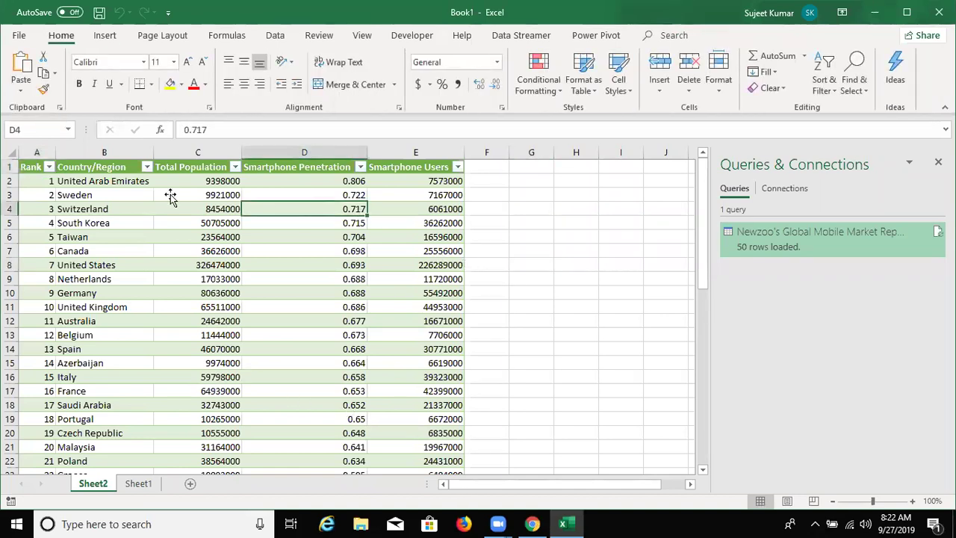
{"action": "left_click", "coordinate": [206, 177]}
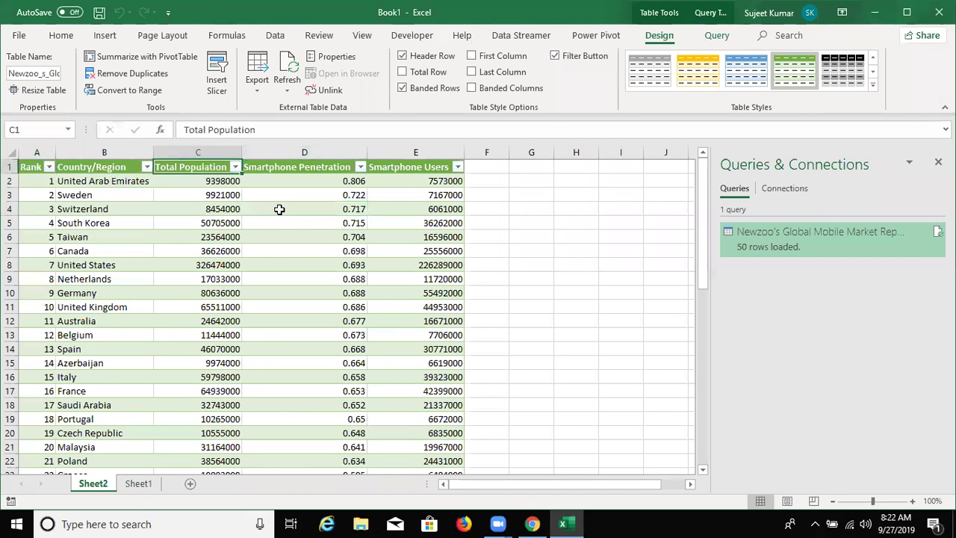
{"action": "left_click", "coordinate": [297, 180]}
{"action": "left_click", "coordinate": [351, 223]}
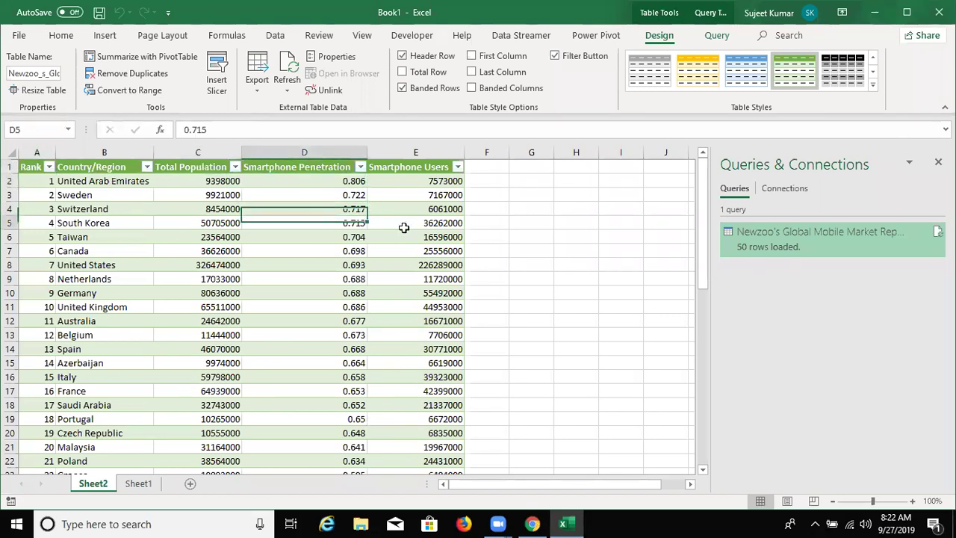
{"action": "left_click", "coordinate": [418, 210]}
{"action": "left_click", "coordinate": [428, 181]}
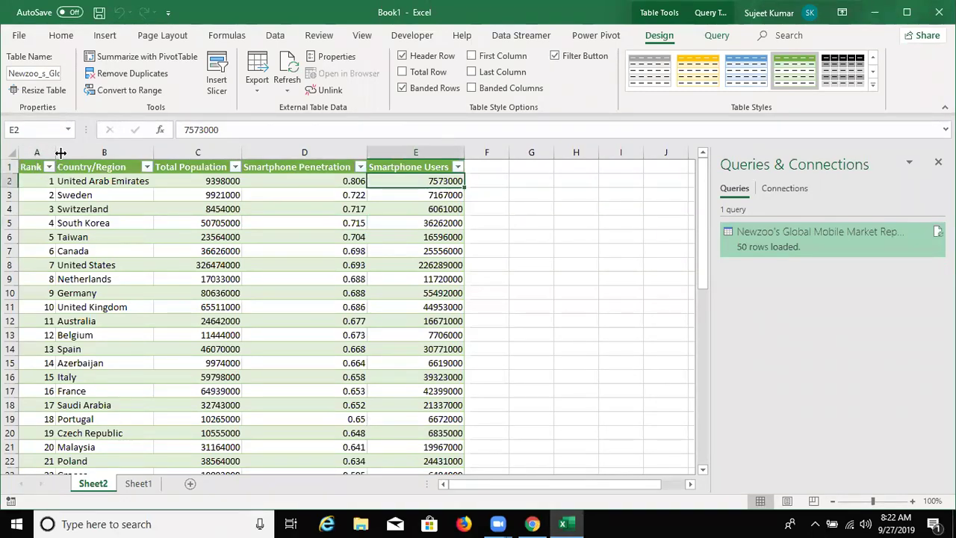
Copy columns A:C (Rank, Country/Region, Total Population) and move to Sheet1.
{"action": "left_click", "coordinate": [38, 154]}
{"action": "left_click_drag", "start_coordinate": [77, 165], "coordinate": [179, 168]}
{"action": "key", "text": "ctrl+c"}
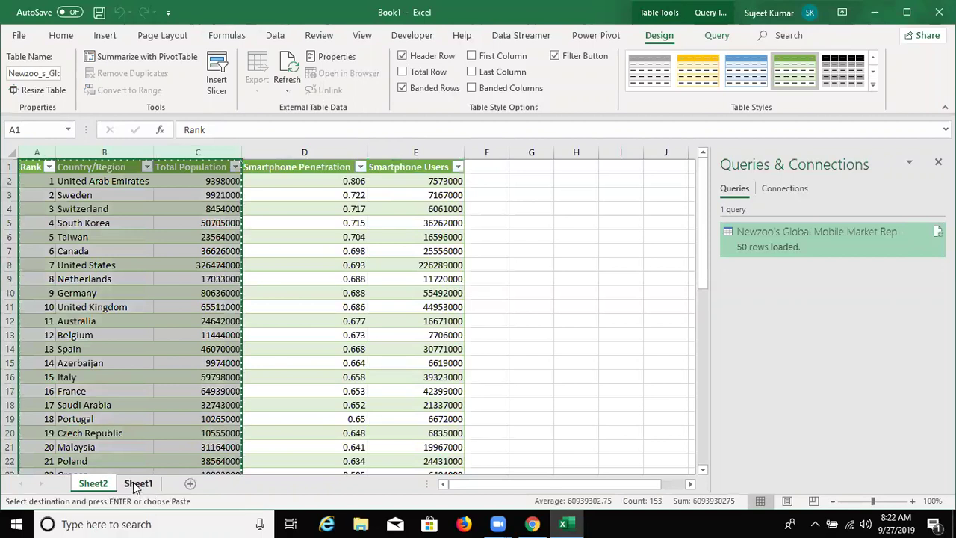
{"action": "left_click", "coordinate": [133, 481]}
Paste the copied columns into Sheet1 as values and autofit the Country/Region column.
{"action": "left_click", "coordinate": [21, 90]}
{"action": "left_click", "coordinate": [21, 183]}
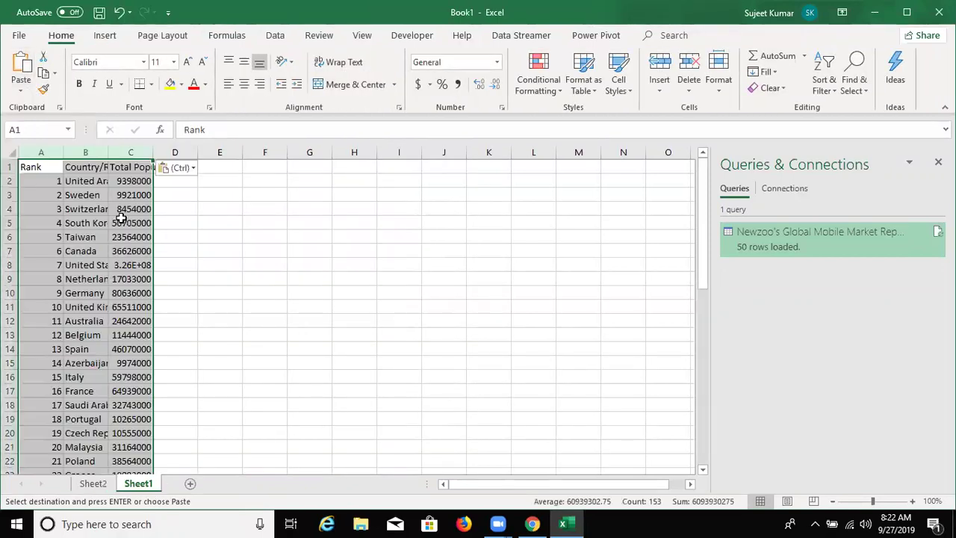
{"action": "left_click", "coordinate": [123, 222]}
{"action": "double_click", "coordinate": [109, 155]}
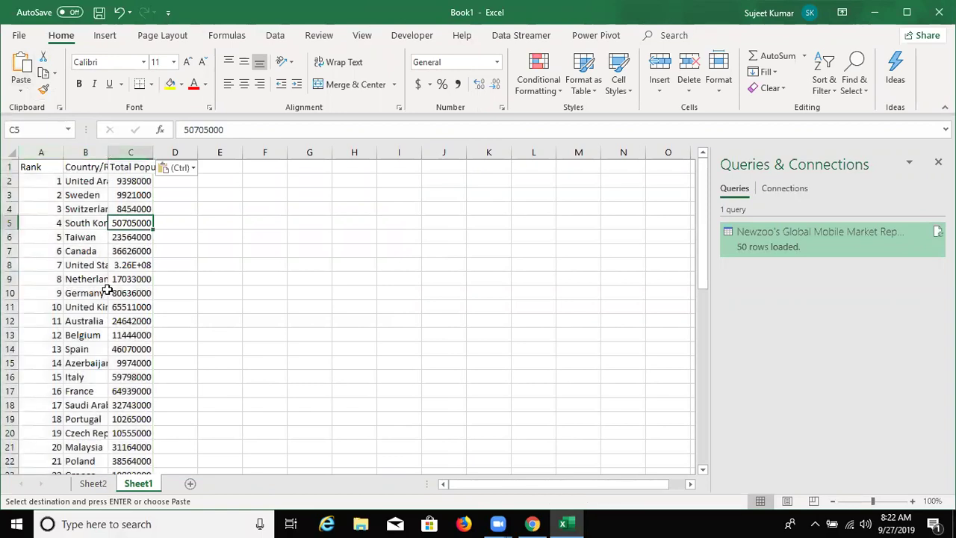
Delete Sheet2 from the workbook.
{"action": "left_click", "coordinate": [100, 484]}
{"action": "right_click", "coordinate": [99, 484]}
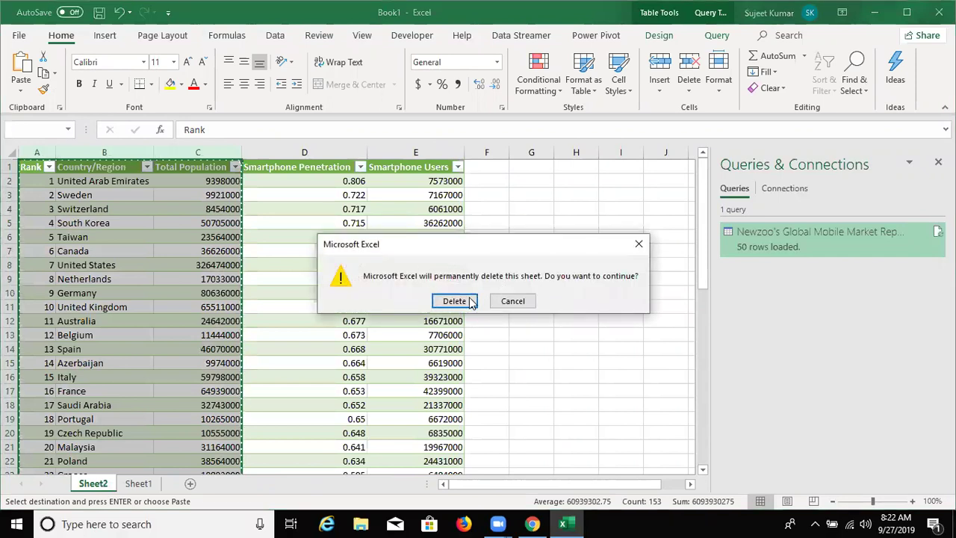
{"action": "left_click", "coordinate": [454, 300]}
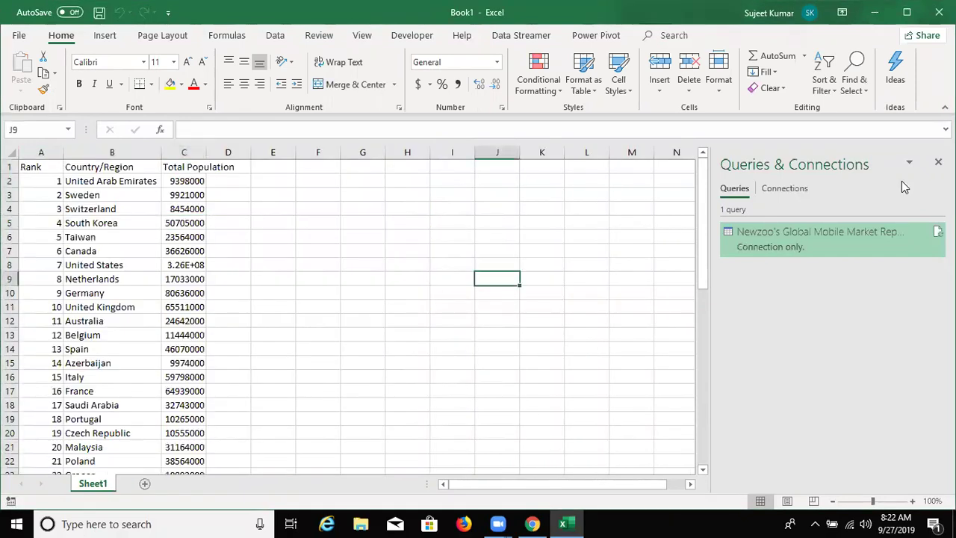
Delete the Newzoo mobile-market query from Queries & Connections and close the pane.
{"action": "left_click", "coordinate": [938, 162]}
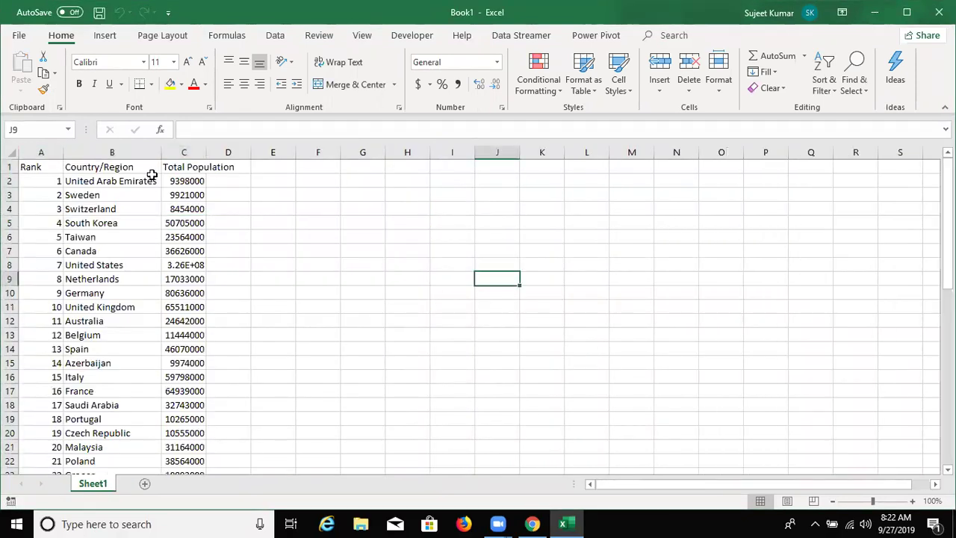
{"action": "left_click", "coordinate": [224, 35]}
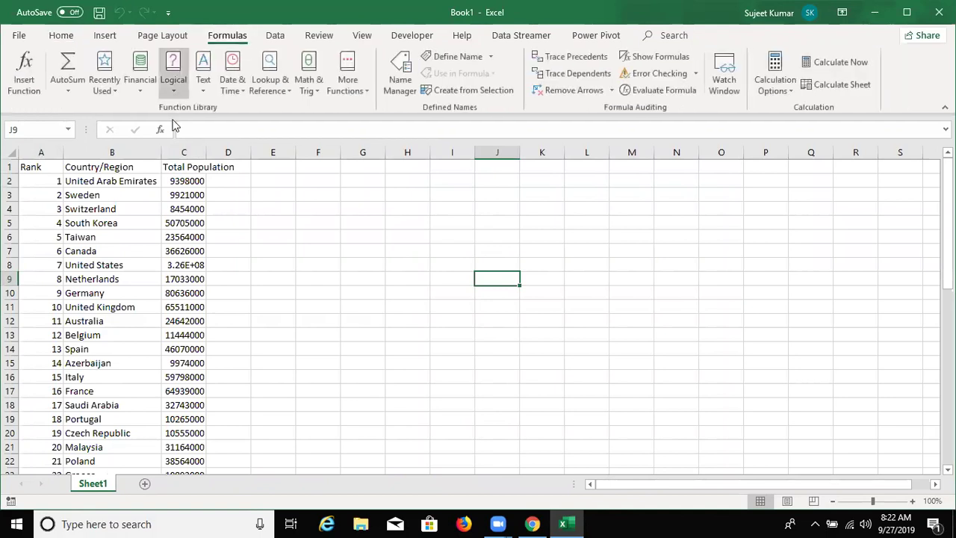
{"action": "left_click", "coordinate": [145, 247]}
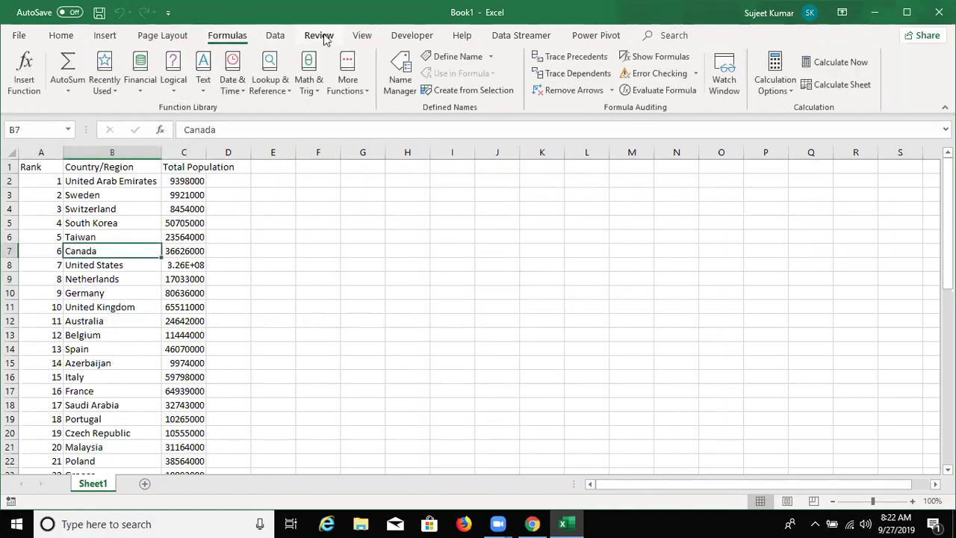
{"action": "left_click", "coordinate": [274, 36]}
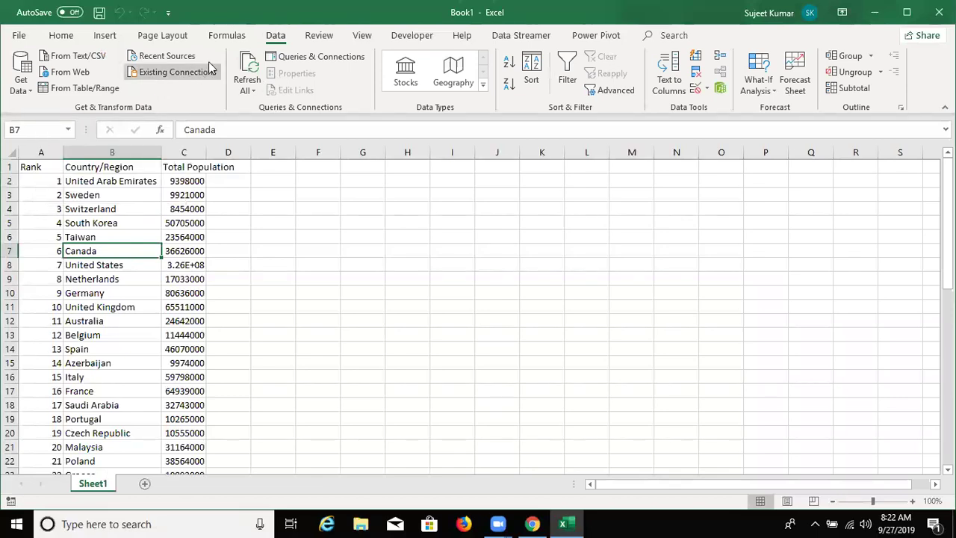
{"action": "left_click", "coordinate": [293, 59]}
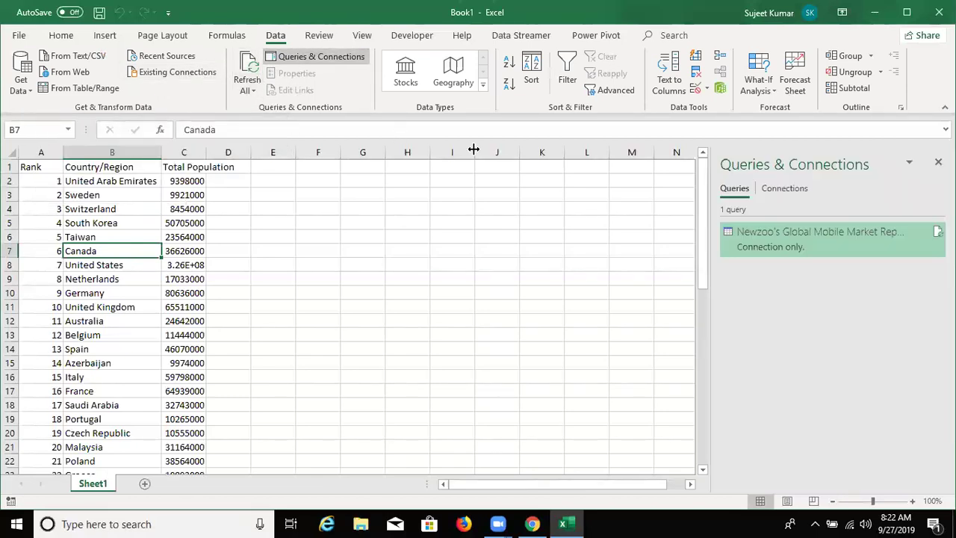
{"action": "right_click", "coordinate": [861, 240]}
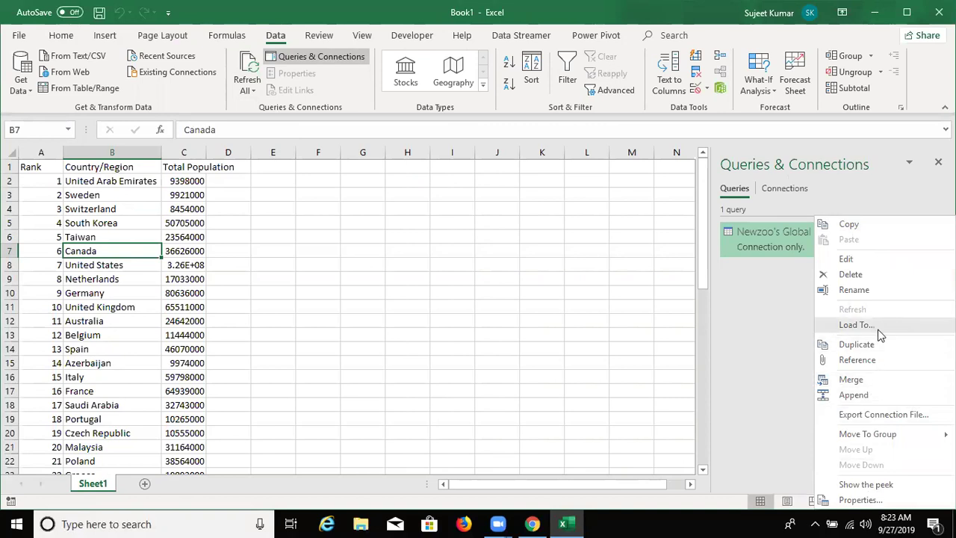
{"action": "left_click", "coordinate": [884, 275]}
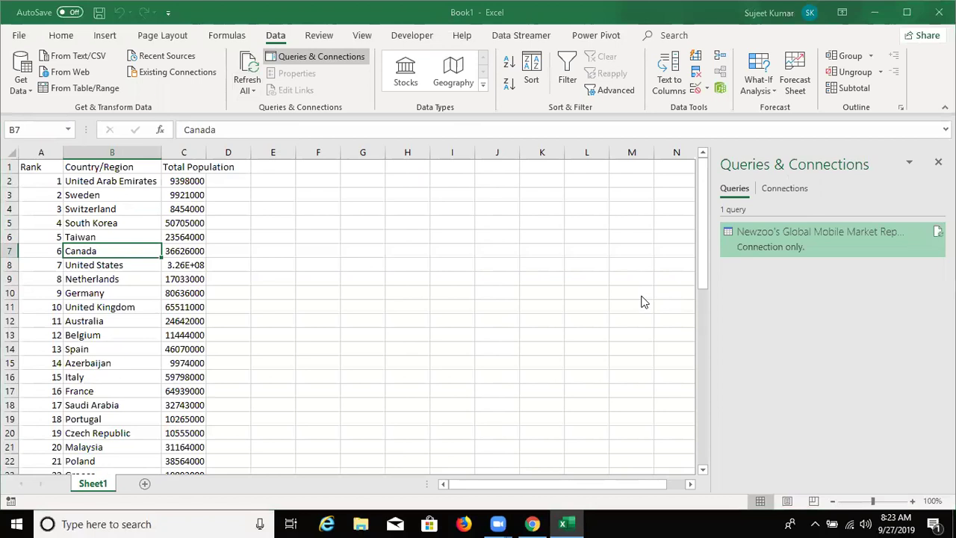
{"action": "left_click", "coordinate": [539, 296]}
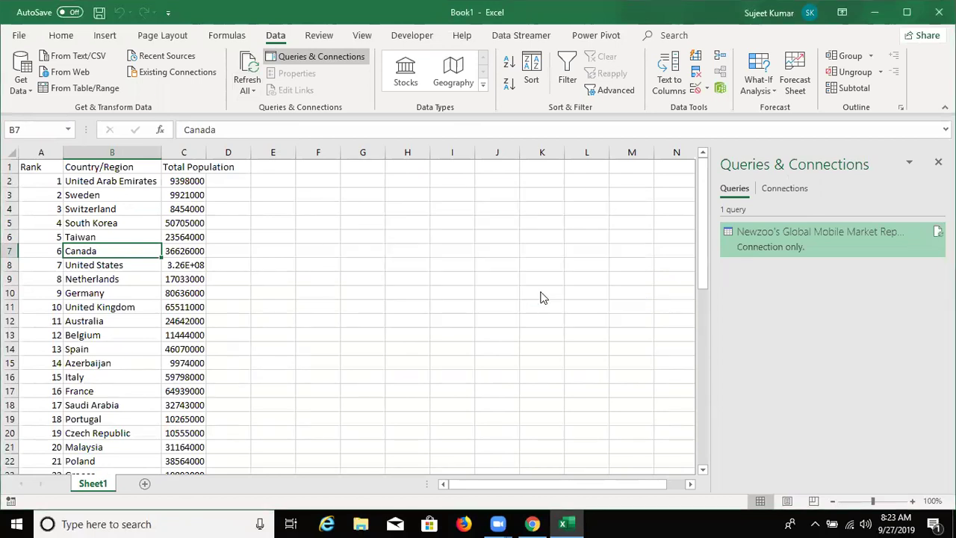
{"action": "left_click", "coordinate": [939, 161]}
{"action": "left_click", "coordinate": [148, 237]}
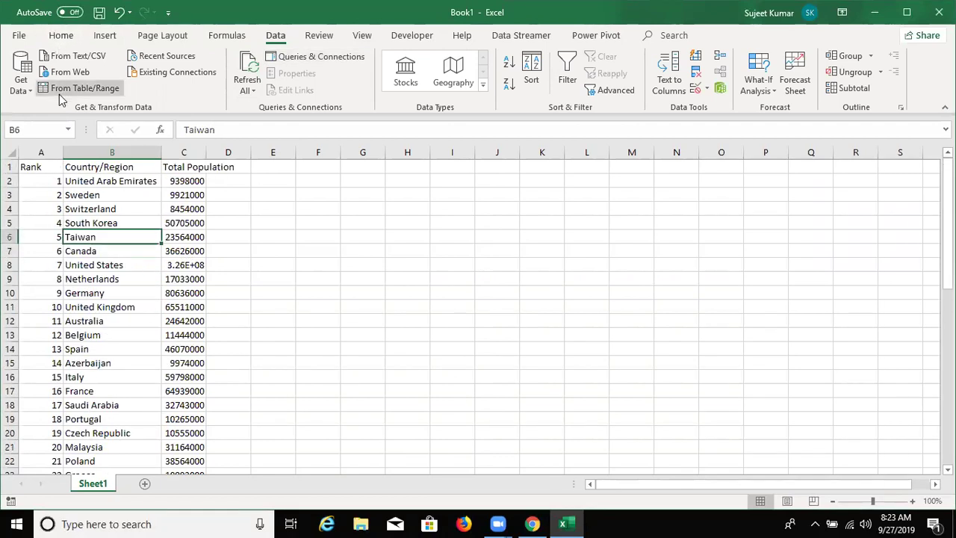
Save the workbook as macro-enabled file 'List' in D:\2018.
{"action": "key", "text": "ctrl+s"}
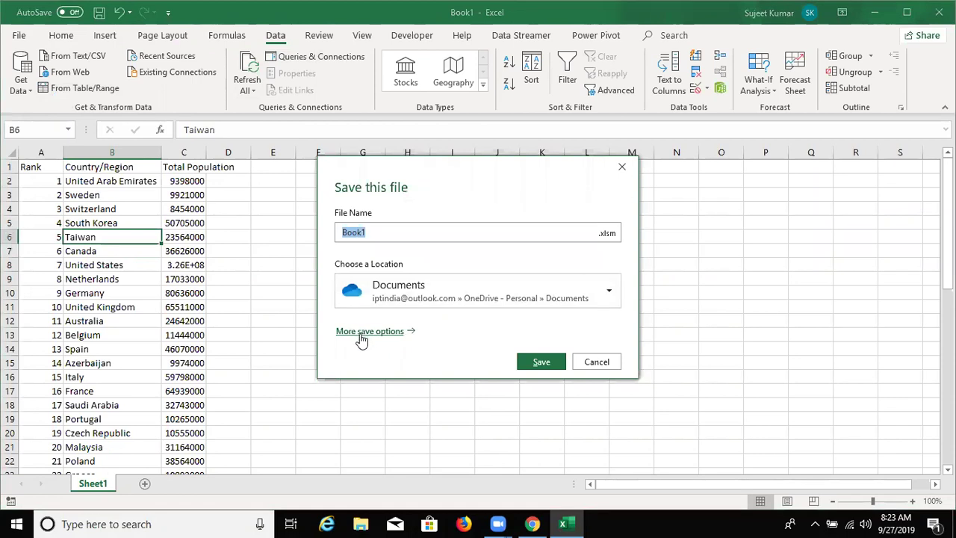
{"action": "left_click", "coordinate": [363, 336]}
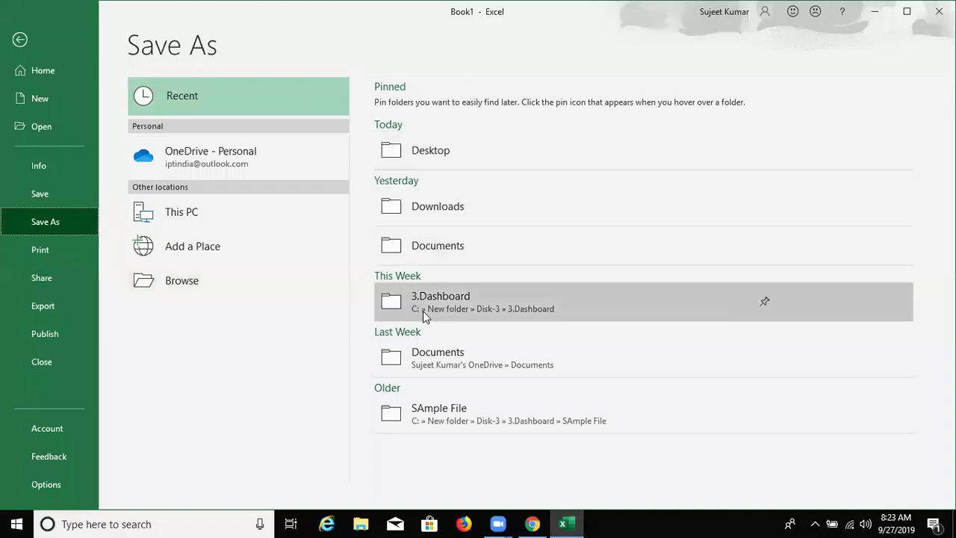
{"action": "left_click", "coordinate": [200, 218]}
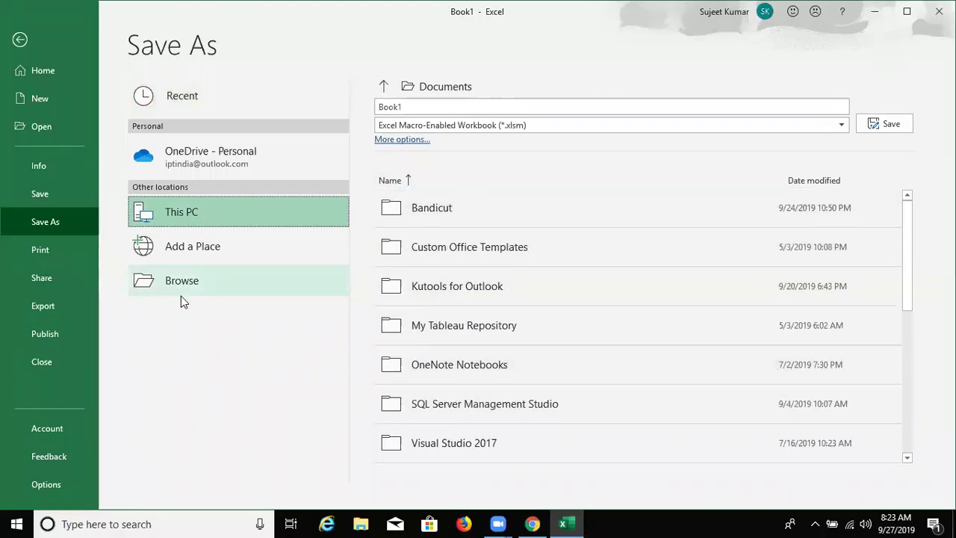
{"action": "left_click", "coordinate": [209, 279]}
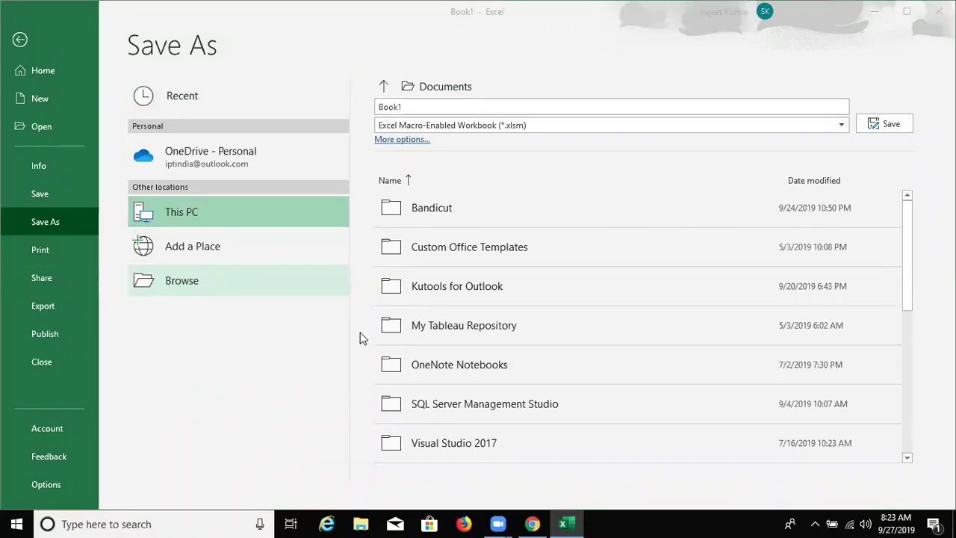
{"action": "left_click", "coordinate": [84, 110]}
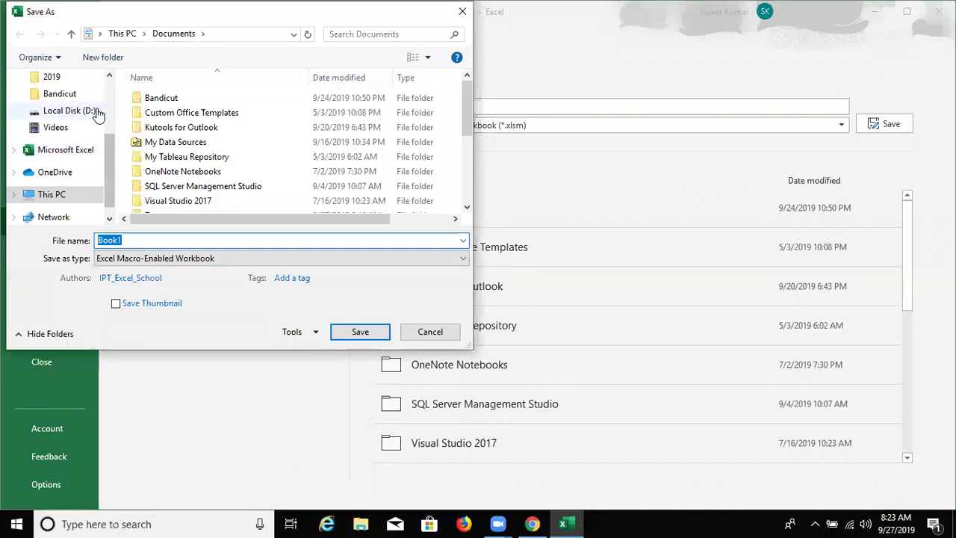
{"action": "left_click", "coordinate": [185, 101]}
{"action": "key", "text": "Return"}
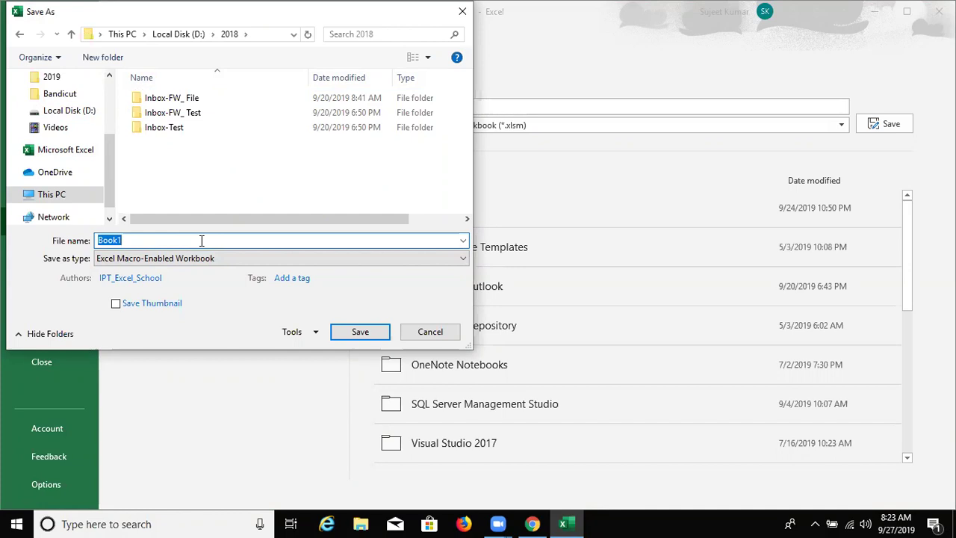
{"action": "type", "text": "List"}
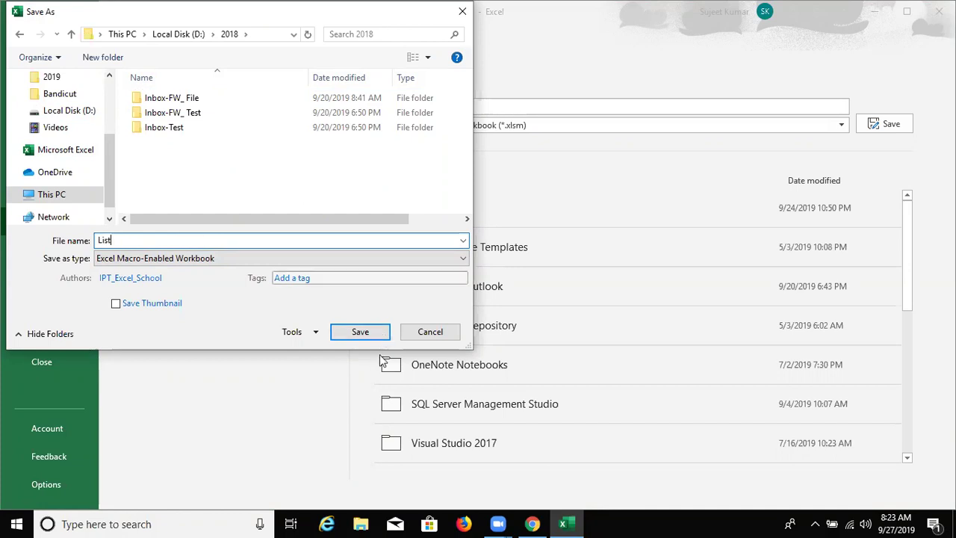
{"action": "left_click", "coordinate": [361, 332]}
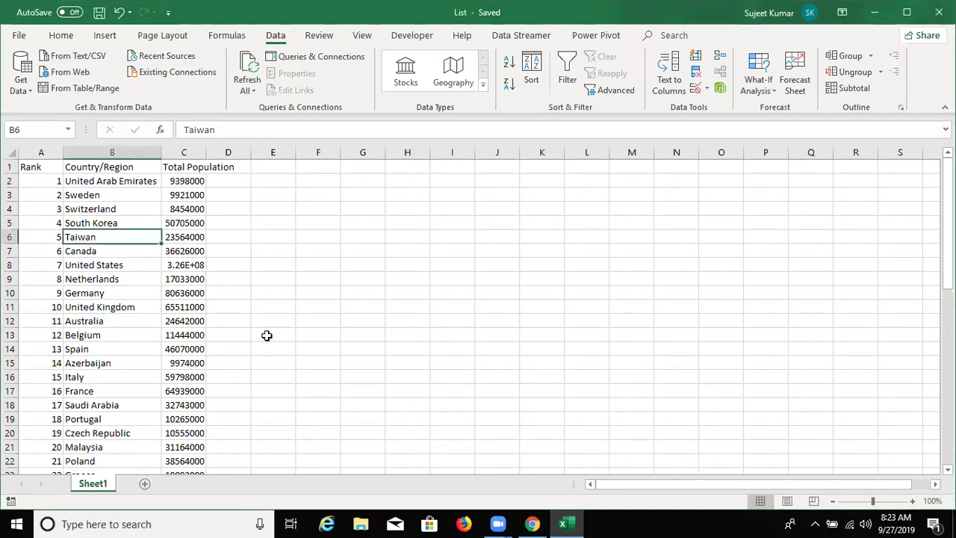
Autofit column C so populations like 326474000 show in full, then select A1:C12.
{"action": "double_click", "coordinate": [208, 153]}
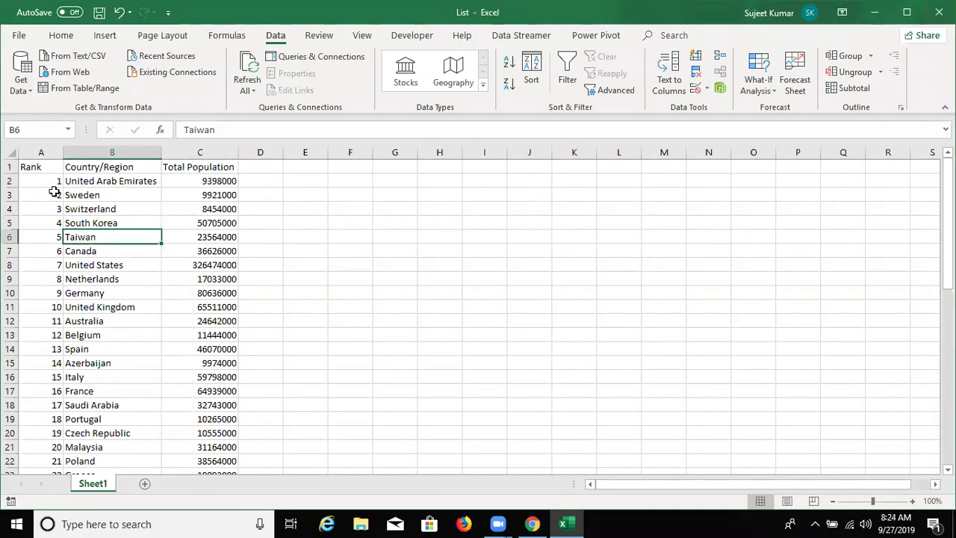
{"action": "mouse_move", "coordinate": [77, 163]}
{"action": "left_mouse_down"}
{"action": "mouse_move", "coordinate": [214, 191]}
{"action": "mouse_move", "coordinate": [224, 307]}
{"action": "left_mouse_up"}
{"action": "left_click_drag", "start_coordinate": [262, 165], "coordinate": [264, 319]}
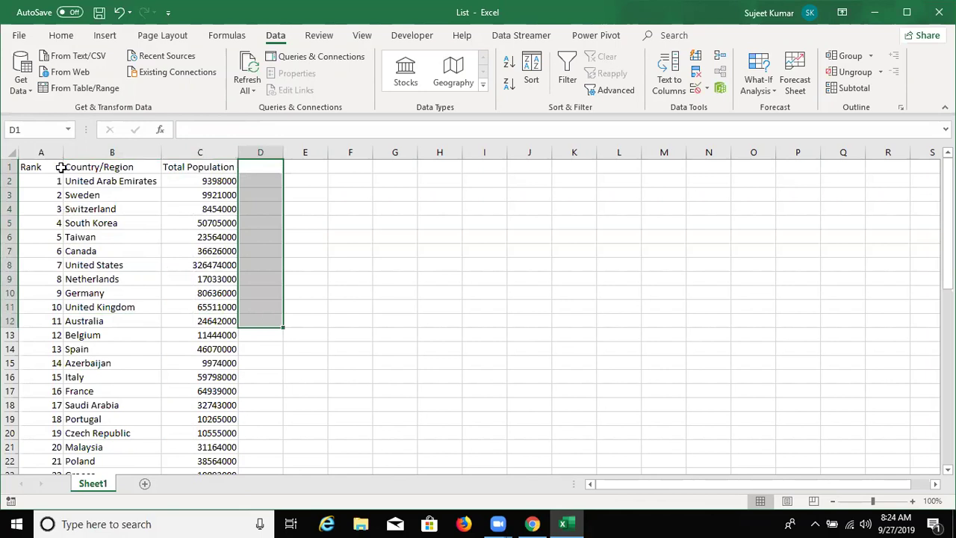
{"action": "left_click_drag", "start_coordinate": [46, 166], "coordinate": [224, 265]}
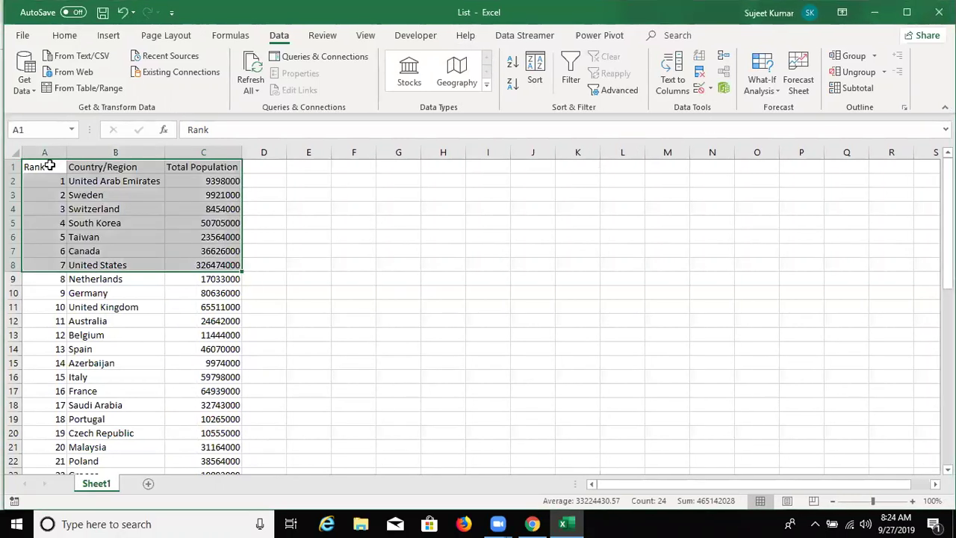
{"action": "left_click", "coordinate": [50, 165]}
{"action": "left_click", "coordinate": [224, 320], "text": "shift"}
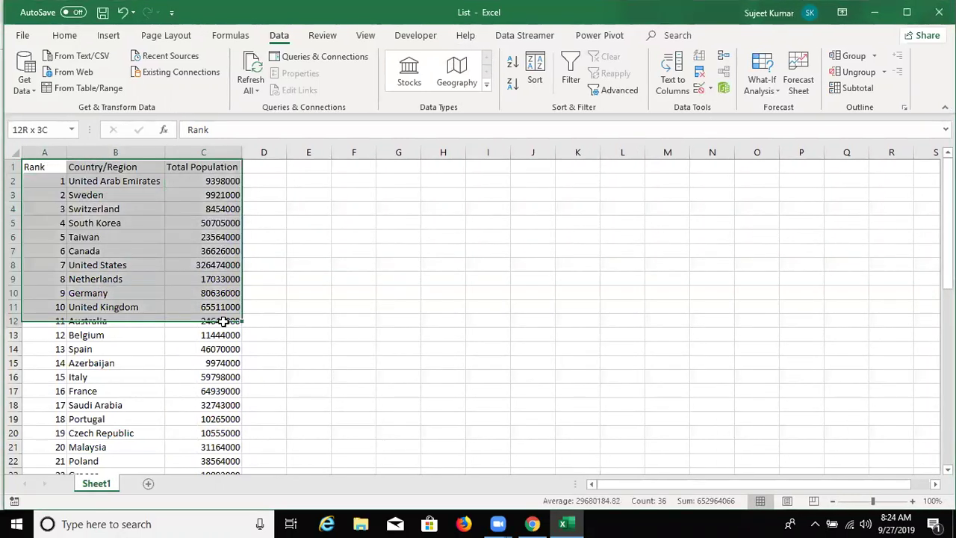
Review the Wikipedia 2018 smartphone rankings in Chrome, select its top ten rows, and return to List.
{"action": "left_click", "coordinate": [532, 524]}
{"action": "scroll", "coordinate": [522, 481], "scroll_direction": "down", "scroll_amount": 6}
{"action": "scroll", "coordinate": [522, 482], "scroll_direction": "up", "scroll_amount": 5}
{"action": "scroll", "coordinate": [523, 484], "scroll_direction": "down", "scroll_amount": 15}
{"action": "scroll", "coordinate": [523, 484], "scroll_direction": "up", "scroll_amount": 5}
{"action": "scroll", "coordinate": [522, 483], "scroll_direction": "up", "scroll_amount": 1}
{"action": "scroll", "coordinate": [523, 483], "scroll_direction": "up", "scroll_amount": 1}
{"action": "scroll", "coordinate": [522, 486], "scroll_direction": "up", "scroll_amount": 6}
{"action": "scroll", "coordinate": [522, 486], "scroll_direction": "up", "scroll_amount": 6}
{"action": "scroll", "coordinate": [522, 485], "scroll_direction": "up", "scroll_amount": 5}
{"action": "scroll", "coordinate": [522, 486], "scroll_direction": "down", "scroll_amount": 1}
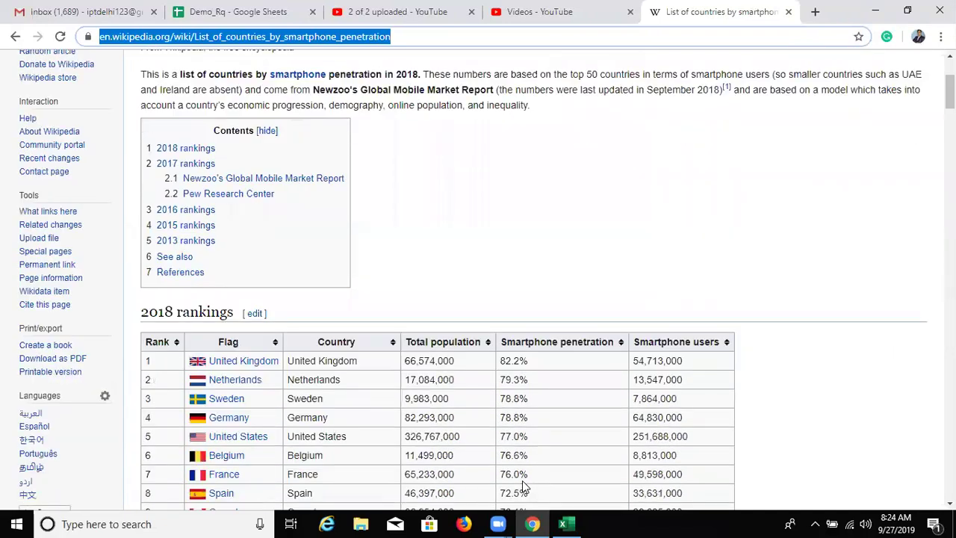
{"action": "scroll", "coordinate": [523, 486], "scroll_direction": "down", "scroll_amount": 2}
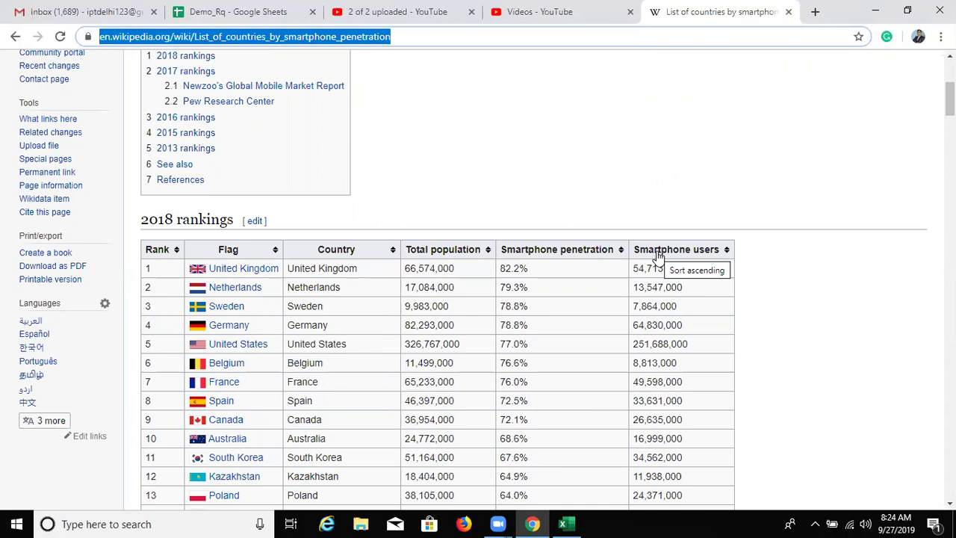
{"action": "scroll", "coordinate": [656, 256], "scroll_direction": "up", "scroll_amount": 4}
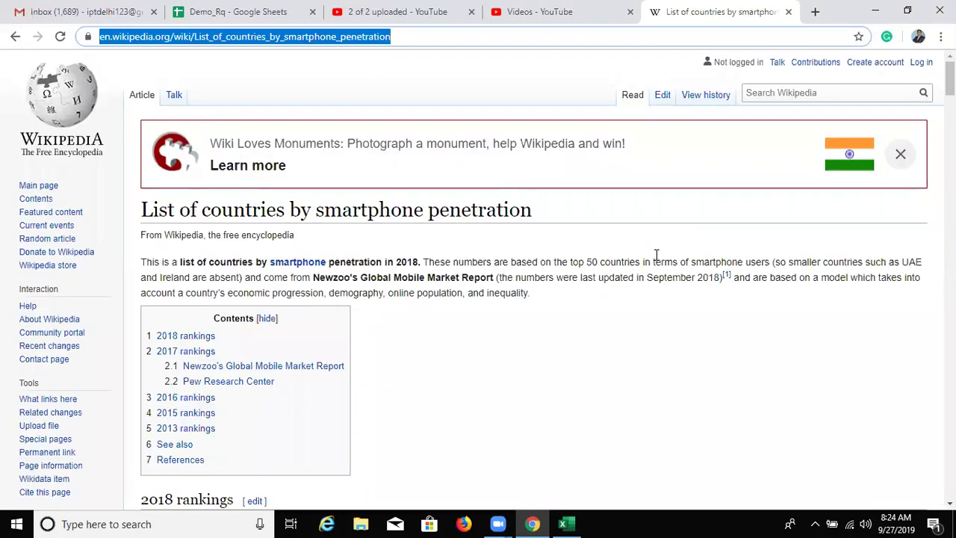
{"action": "scroll", "coordinate": [655, 256], "scroll_direction": "down", "scroll_amount": 3}
{"action": "scroll", "coordinate": [668, 288], "scroll_direction": "down", "scroll_amount": 2}
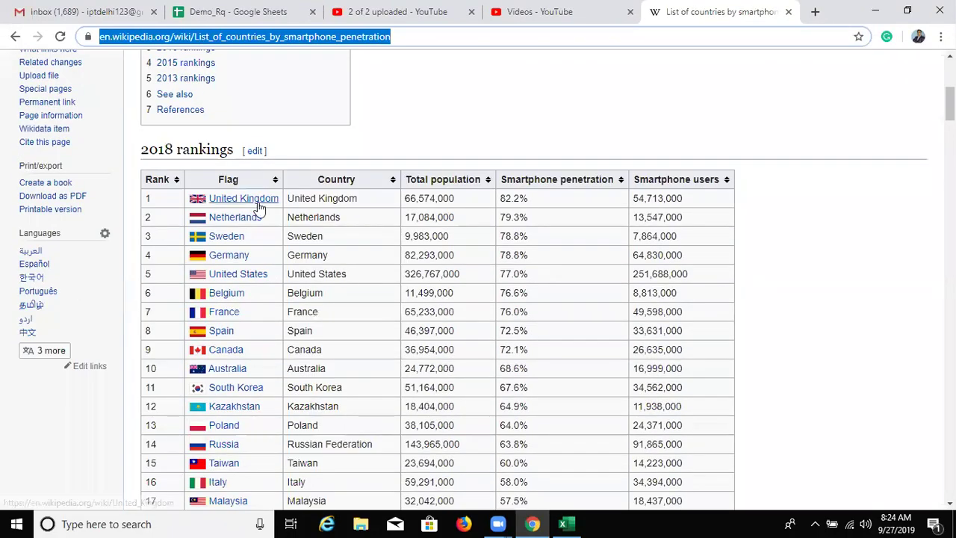
{"action": "mouse_move", "coordinate": [663, 194]}
{"action": "left_mouse_down"}
{"action": "mouse_move", "coordinate": [669, 367]}
{"action": "mouse_move", "coordinate": [653, 363]}
{"action": "left_mouse_up"}
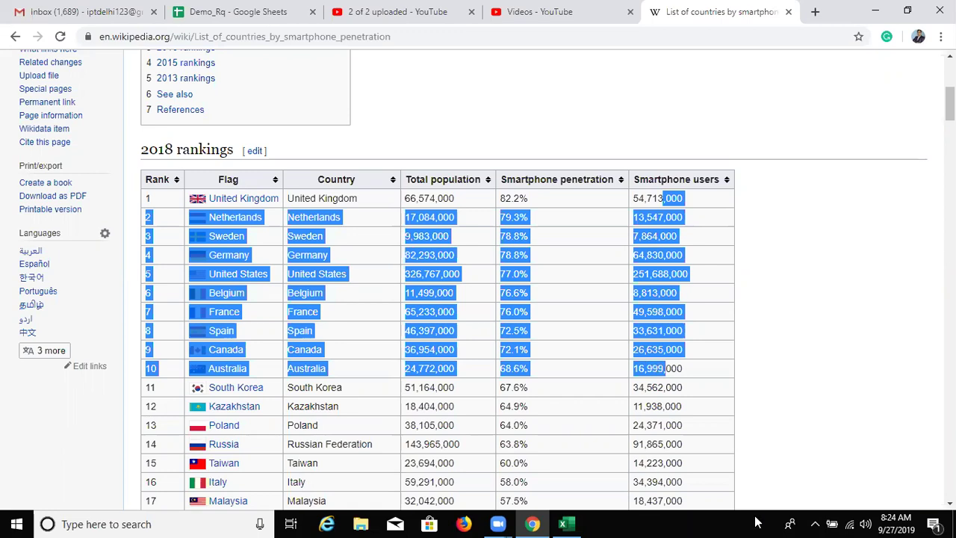
{"action": "left_click", "coordinate": [568, 524]}
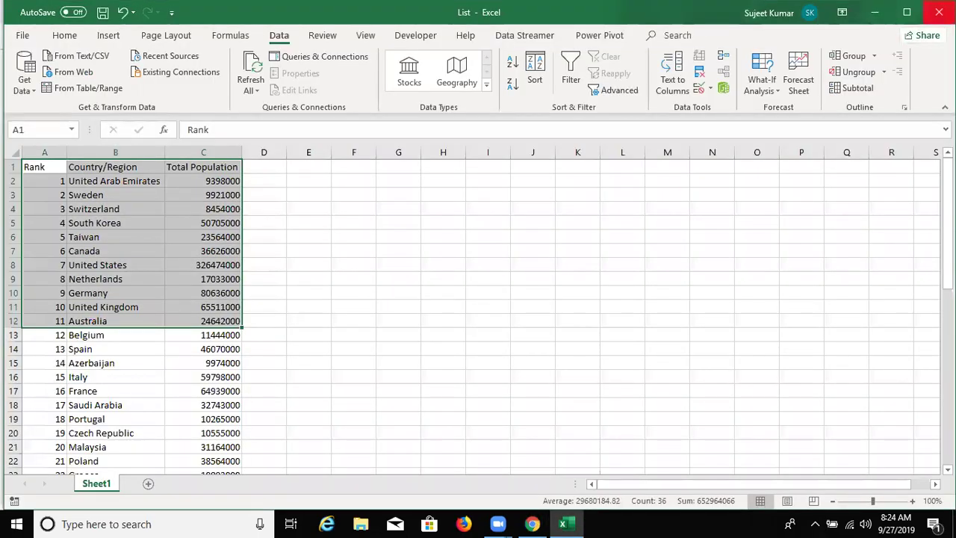
Create a new workbook Book2, close List.xlsm with Don't Save, and maximize Book2.
{"action": "left_click", "coordinate": [682, 248]}
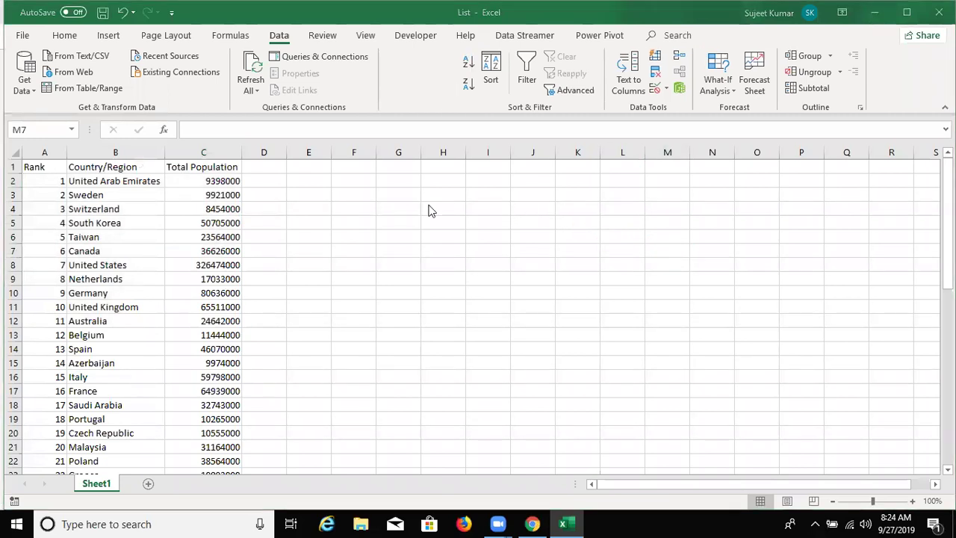
{"action": "key", "text": "ctrl+n"}
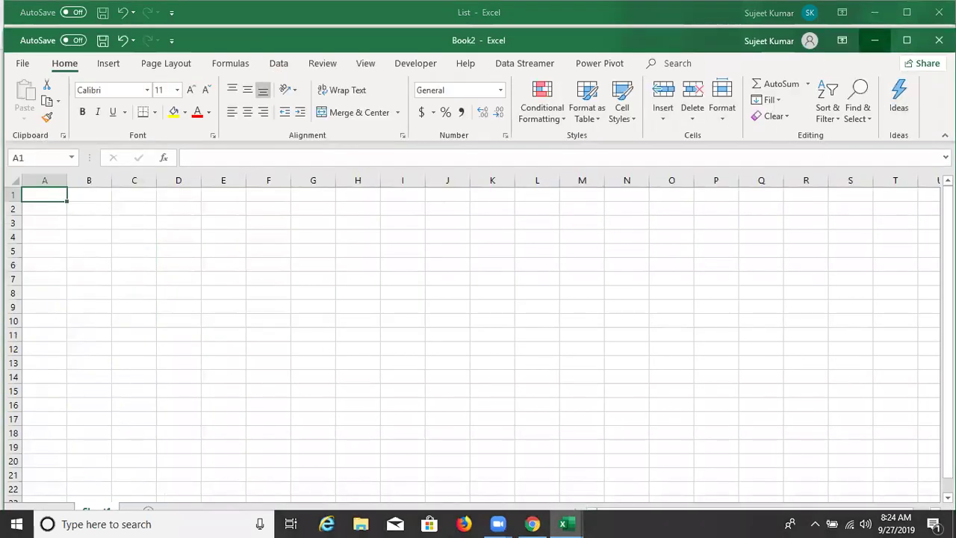
{"action": "key", "text": "ctrl+w"}
{"action": "key", "text": "ctrl+w"}
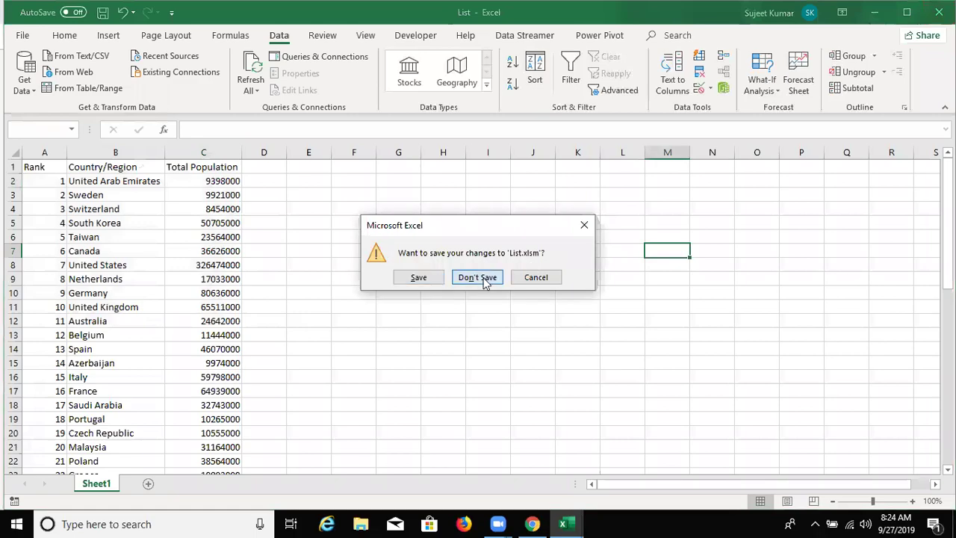
{"action": "left_click", "coordinate": [484, 277]}
{"action": "left_click", "coordinate": [569, 522]}
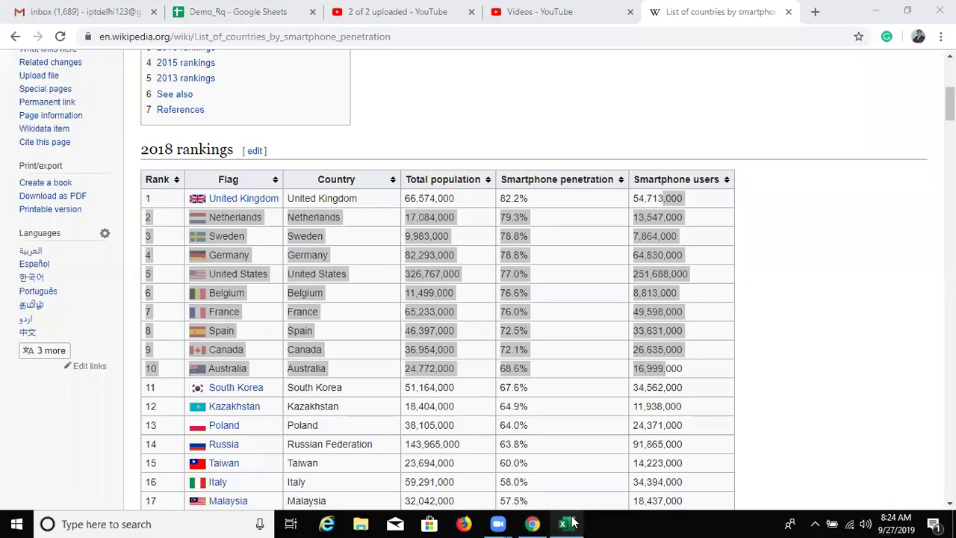
{"action": "left_click", "coordinate": [570, 522]}
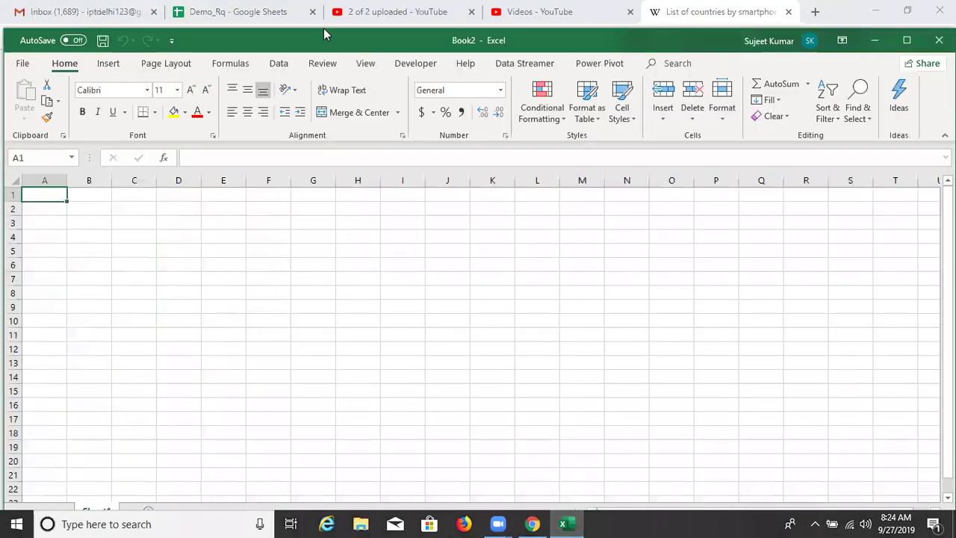
{"action": "double_click", "coordinate": [39, 43]}
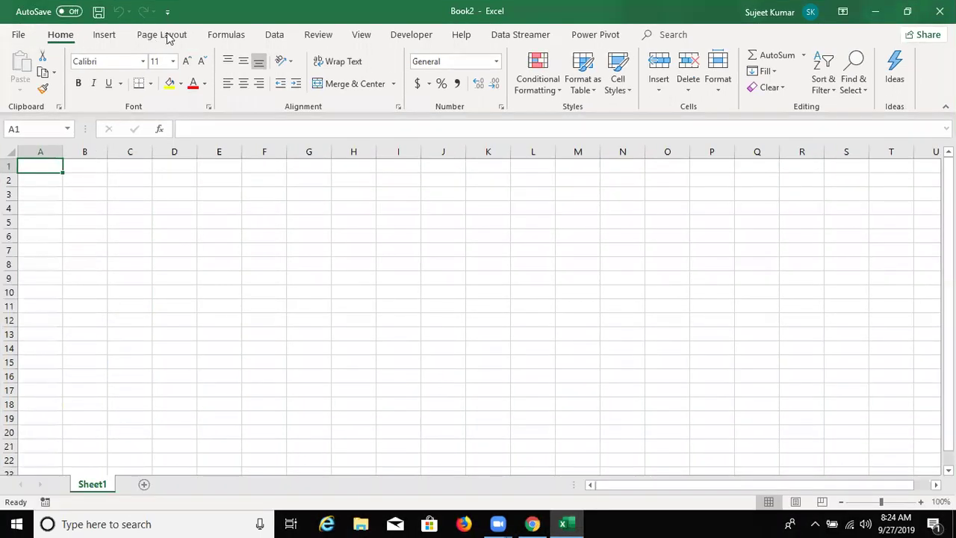
{"action": "left_click", "coordinate": [266, 35]}
Import Sheet1 from the List workbook via Get Data > From Workbook and choose Transform Data.
{"action": "left_click", "coordinate": [22, 94]}
{"action": "mouse_move", "coordinate": [56, 114]}
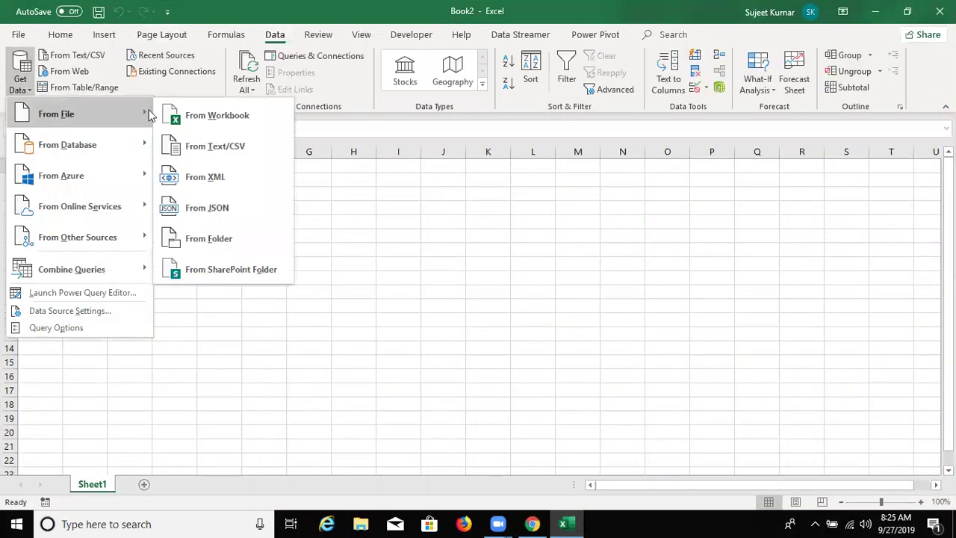
{"action": "left_click", "coordinate": [213, 115]}
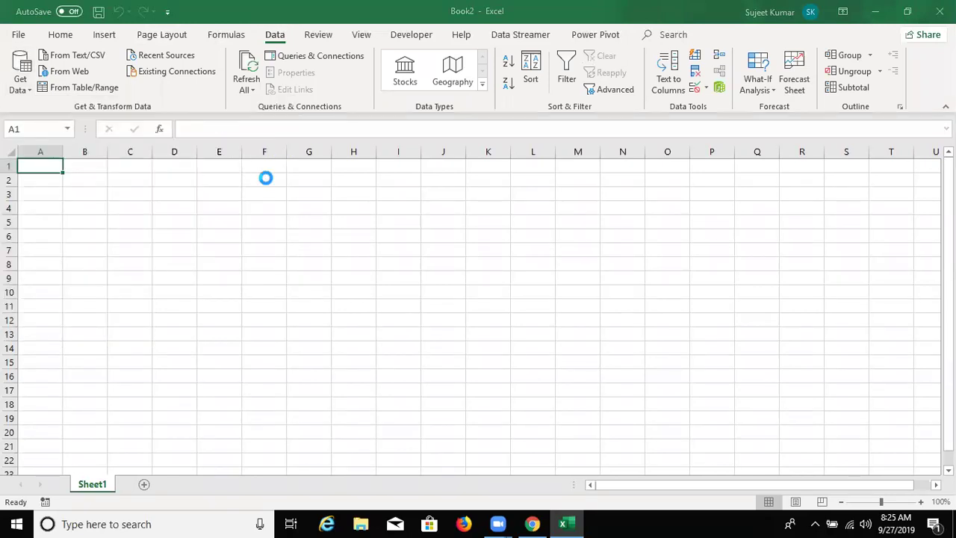
{"action": "left_click", "coordinate": [182, 142]}
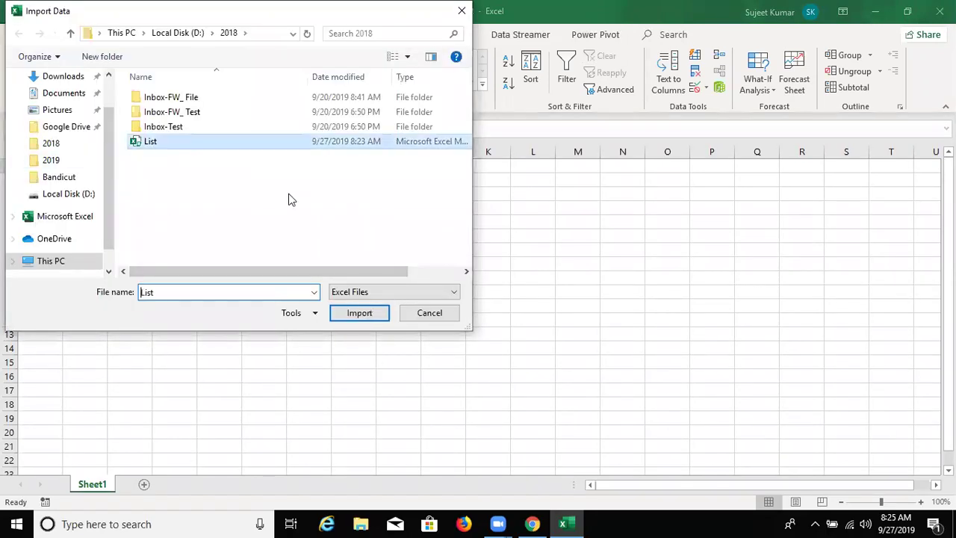
{"action": "left_click", "coordinate": [356, 318]}
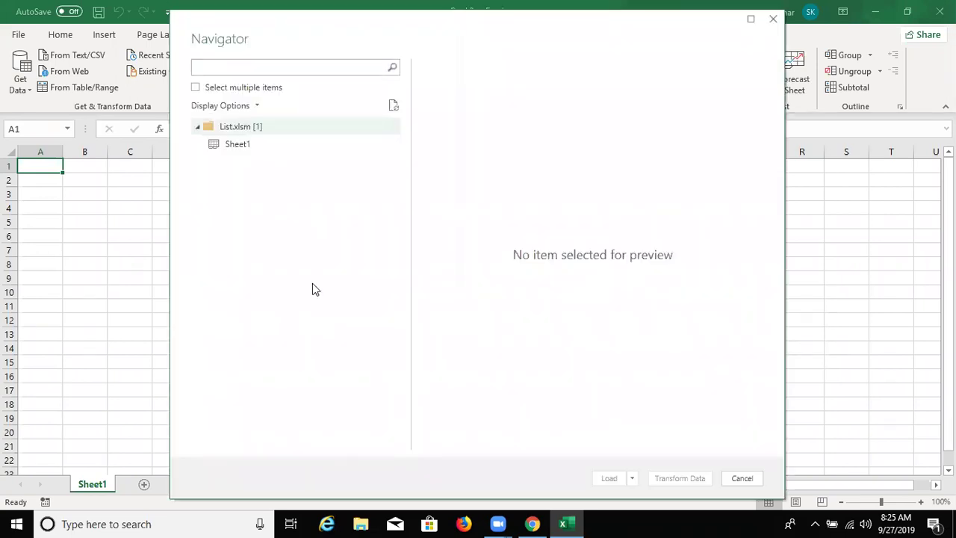
{"action": "key", "text": "Down"}
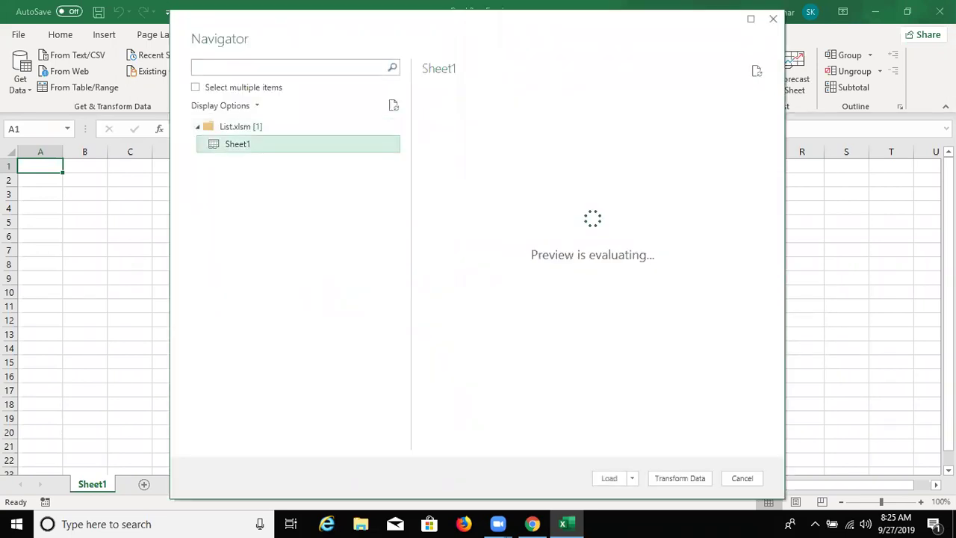
{"action": "left_click", "coordinate": [681, 478]}
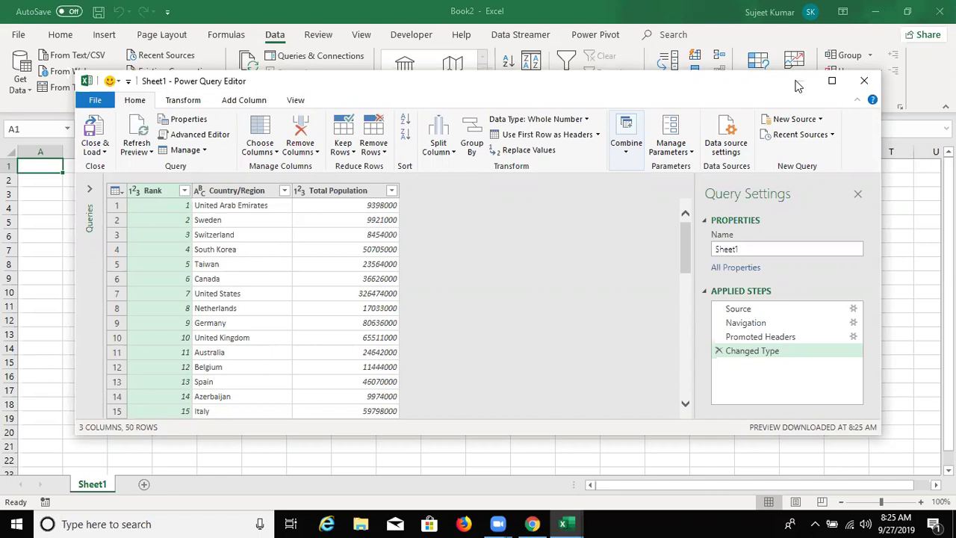
Review the Sheet1 query rows, such as Switzerland's 8454000 total population.
{"action": "left_click", "coordinate": [321, 235]}
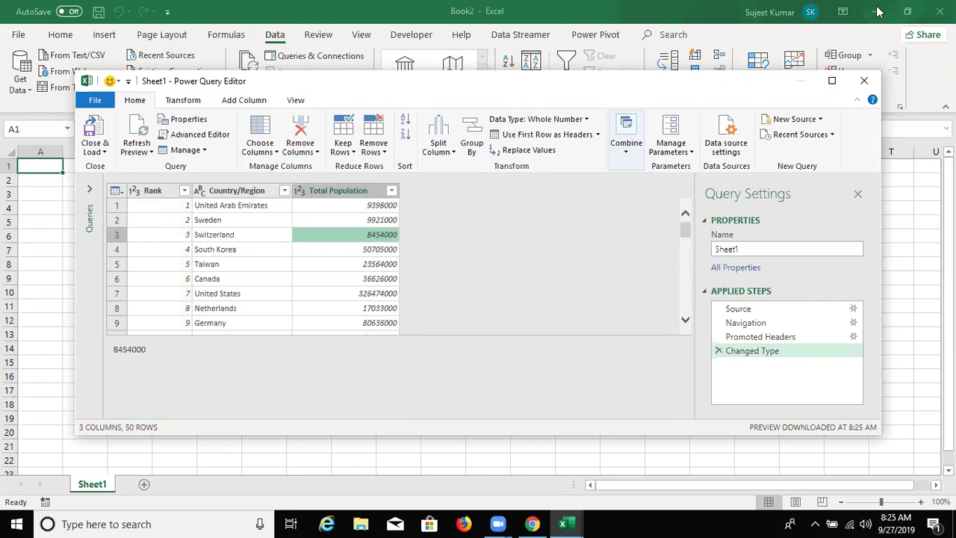
{"action": "key", "text": "super+Up"}
{"action": "left_click", "coordinate": [902, 10]}
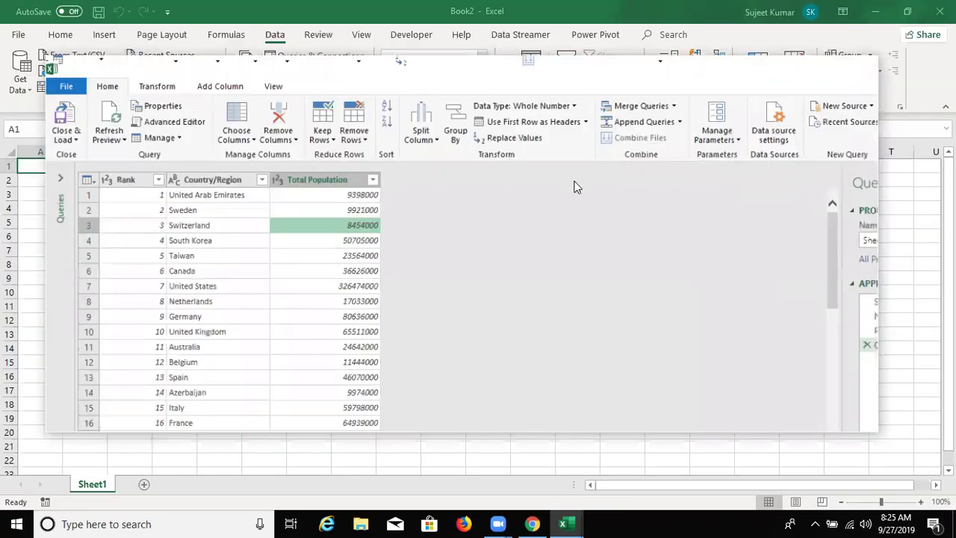
{"action": "scroll", "coordinate": [202, 256], "scroll_direction": "down", "scroll_amount": 2}
{"action": "scroll", "coordinate": [187, 254], "scroll_direction": "down", "scroll_amount": 3}
{"action": "scroll", "coordinate": [194, 254], "scroll_direction": "down", "scroll_amount": 2}
{"action": "scroll", "coordinate": [158, 242], "scroll_direction": "down", "scroll_amount": 2}
{"action": "scroll", "coordinate": [158, 241], "scroll_direction": "down", "scroll_amount": 2}
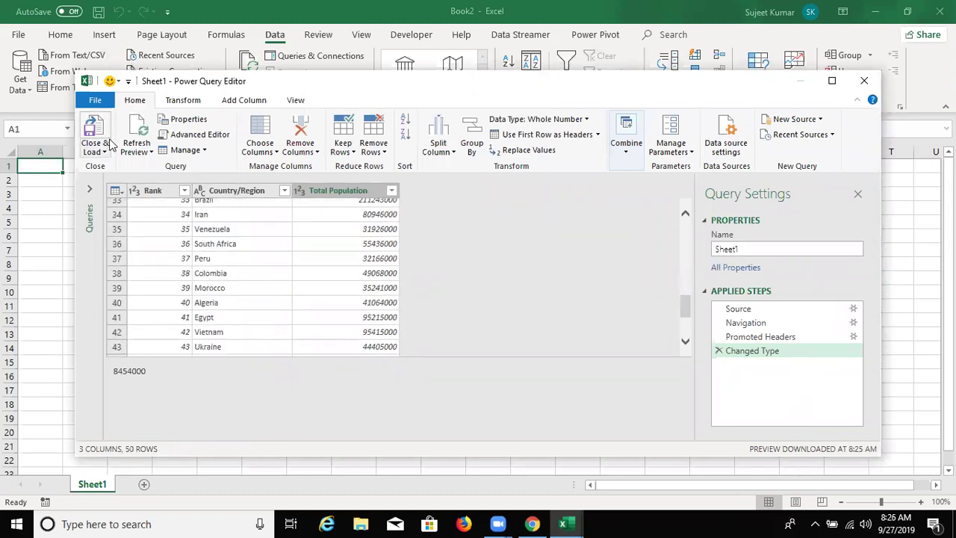
Close & Load the Sheet1 query To Only Create Connection.
{"action": "left_click", "coordinate": [110, 153]}
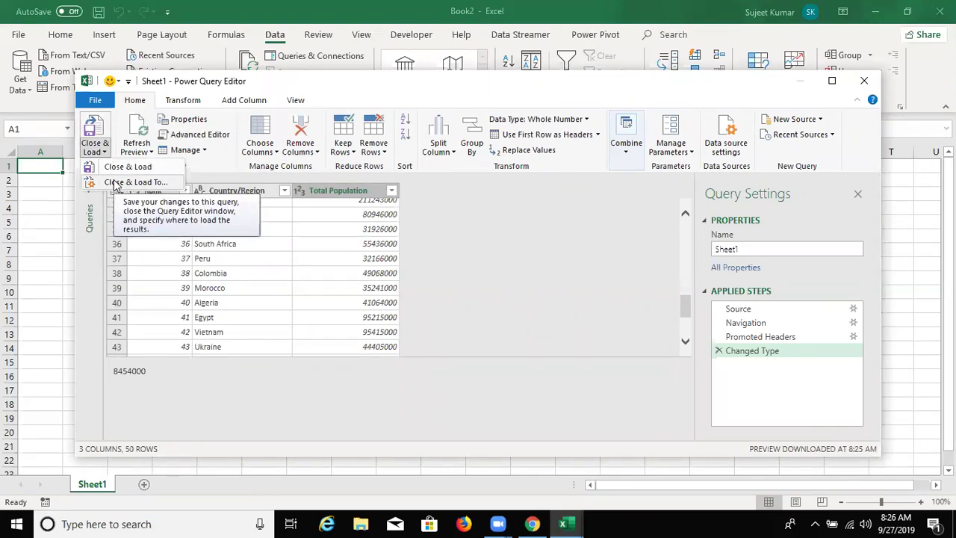
{"action": "left_click", "coordinate": [115, 181]}
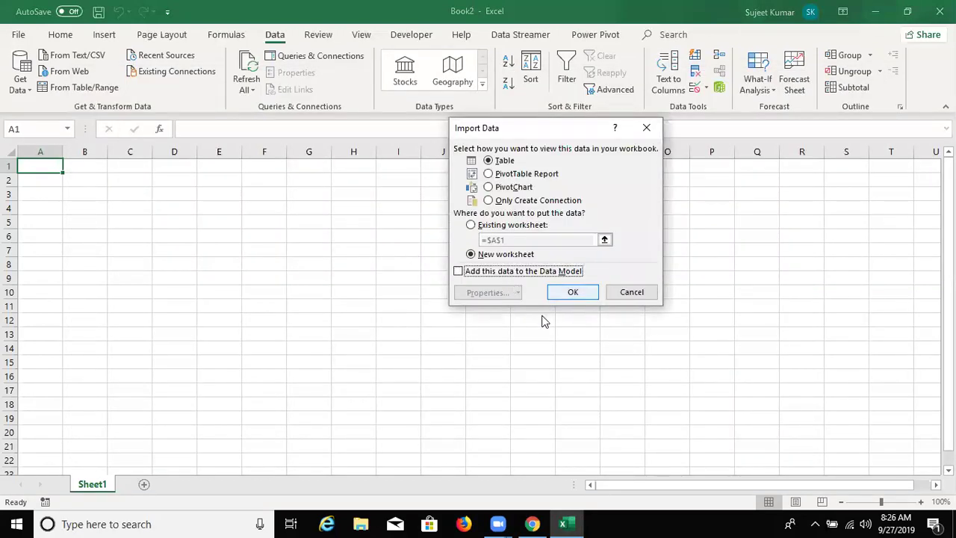
{"action": "left_click", "coordinate": [493, 201]}
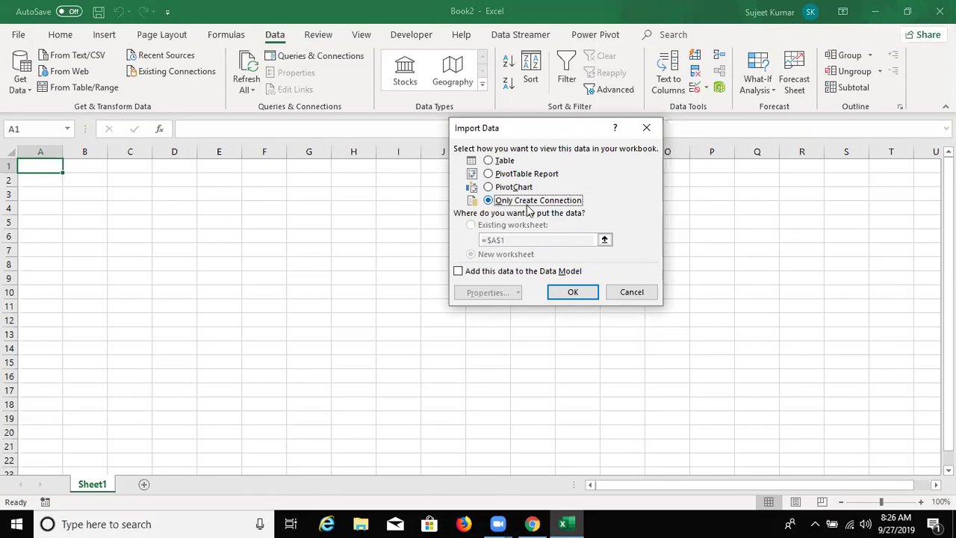
{"action": "left_click", "coordinate": [570, 294]}
{"action": "left_click", "coordinate": [571, 293]}
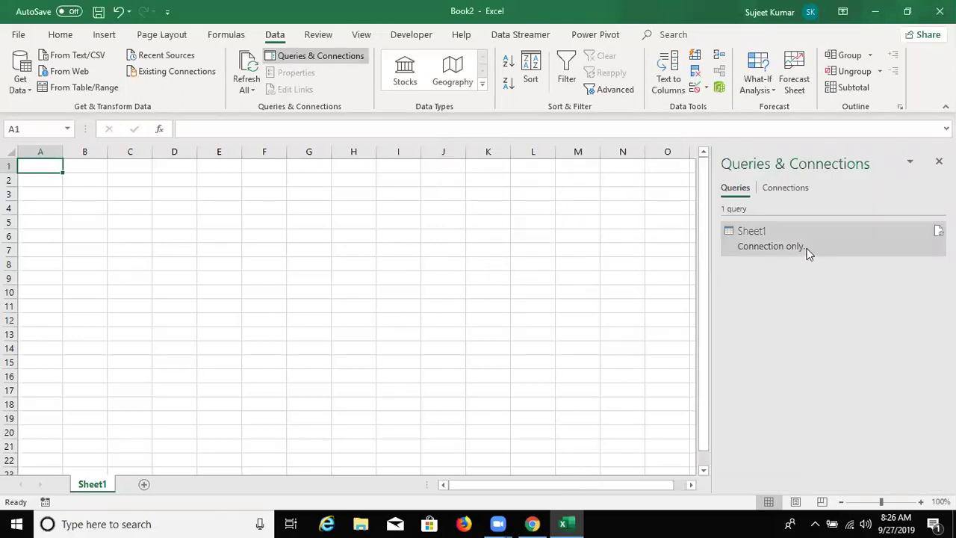
Start a From Web query using the Wikipedia smartphone page URL copied from Chrome.
{"action": "left_click", "coordinate": [65, 75]}
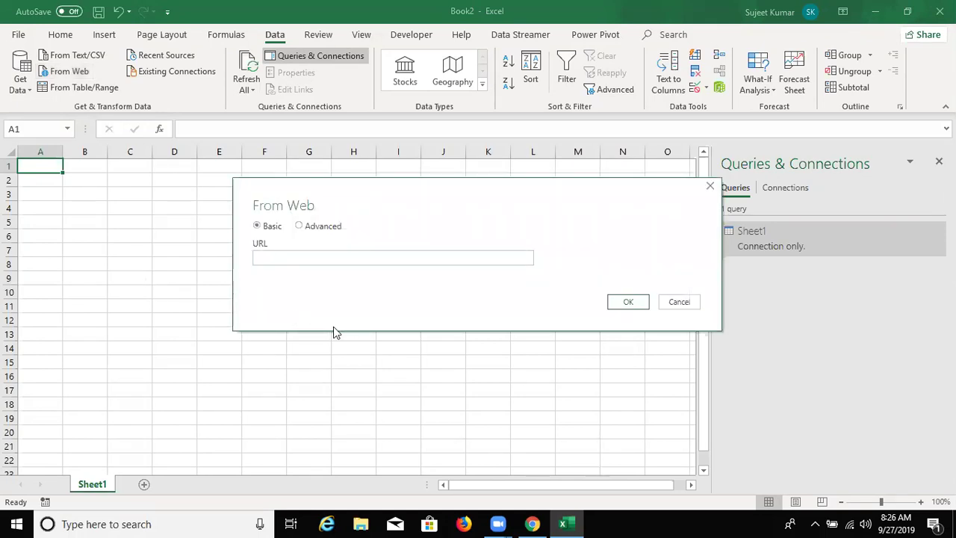
{"action": "key", "text": "alt+Tab"}
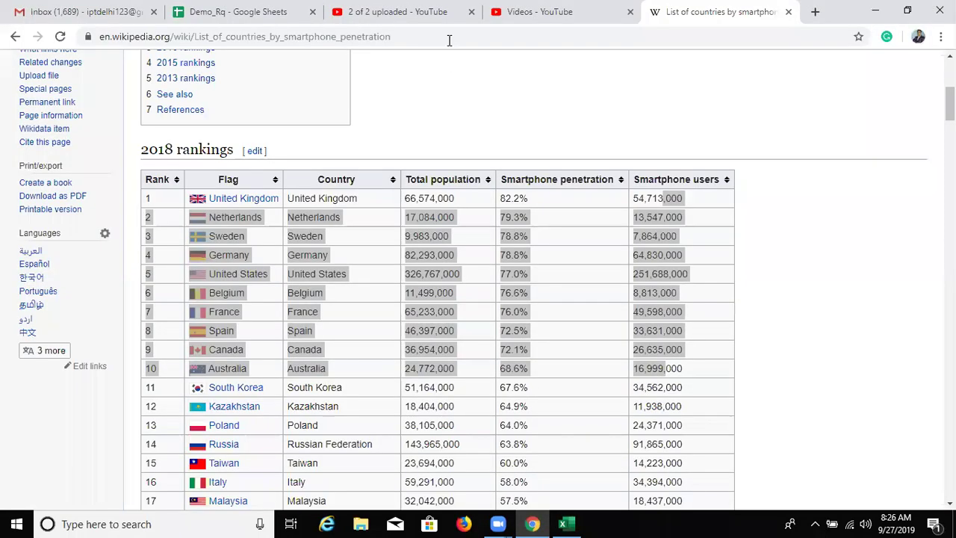
{"action": "left_click", "coordinate": [449, 40]}
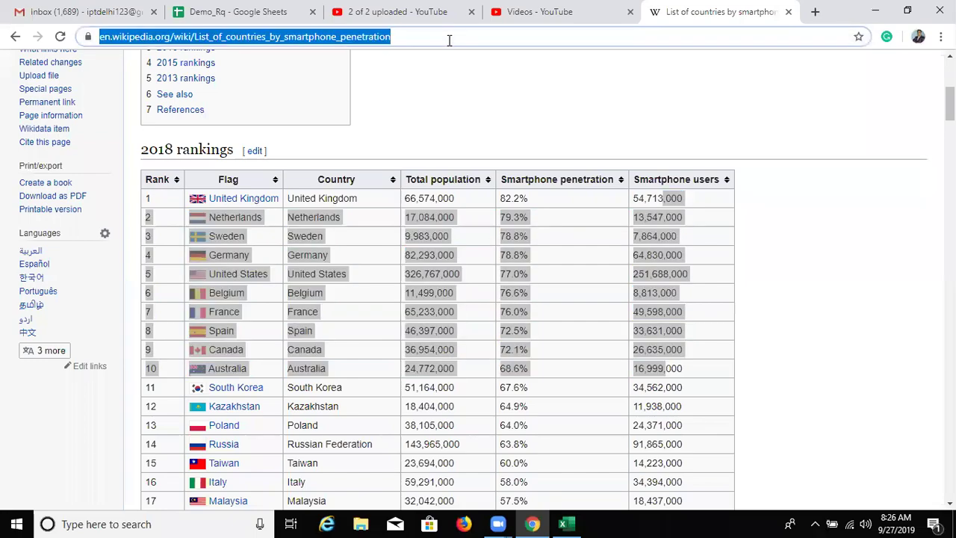
{"action": "key", "text": "alt+Tab"}
{"action": "left_click", "coordinate": [420, 258]}
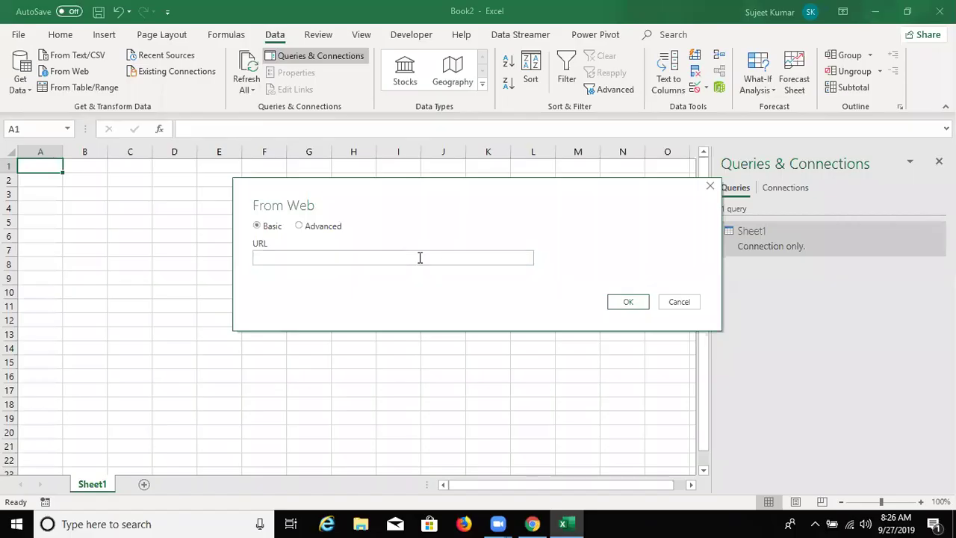
{"action": "type", "text": "https://en.wikipedia.org/wiki/List_of_countries_by_smartphone_penetration"}
{"action": "left_click", "coordinate": [625, 305]}
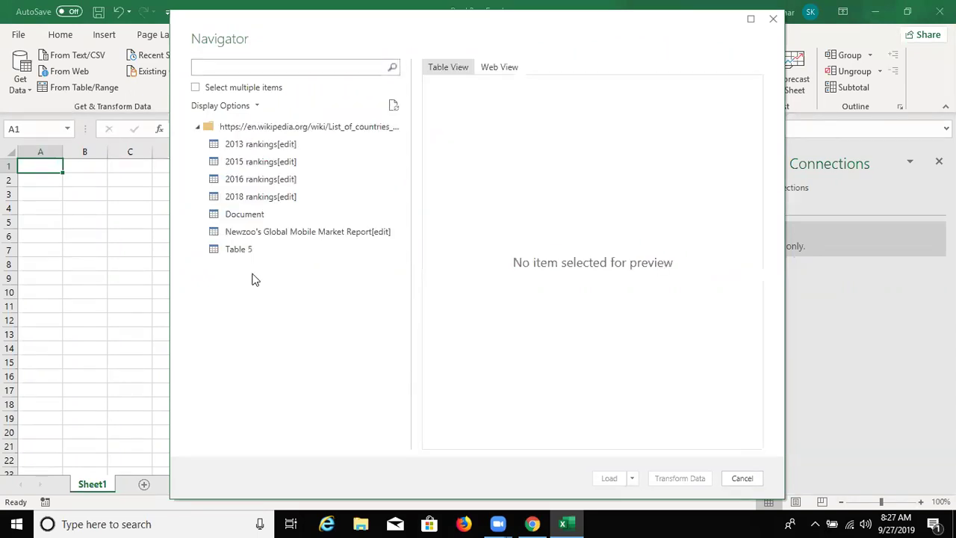
Open the Newzoo's Global Mobile Market Report table in the query editor.
{"action": "left_click", "coordinate": [251, 238]}
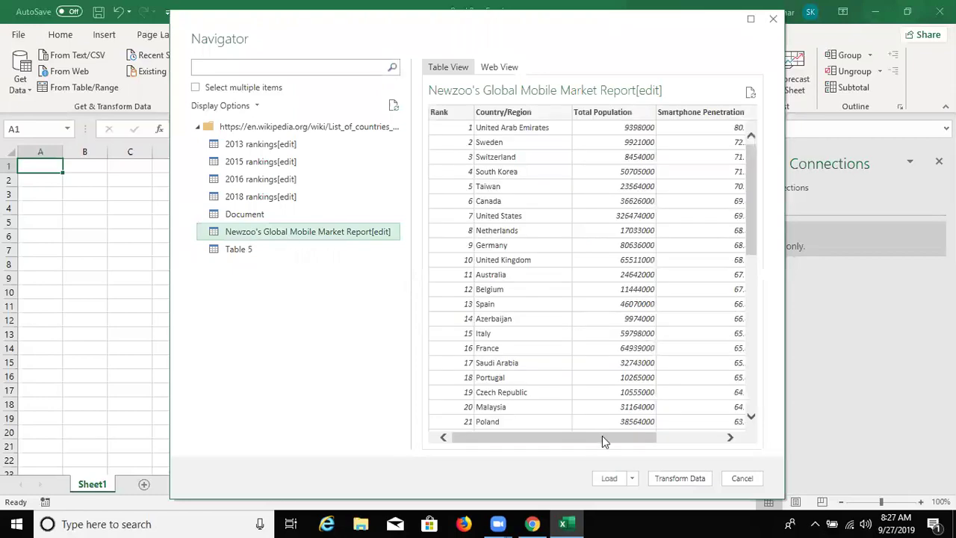
{"action": "left_click_drag", "start_coordinate": [597, 436], "coordinate": [663, 437]}
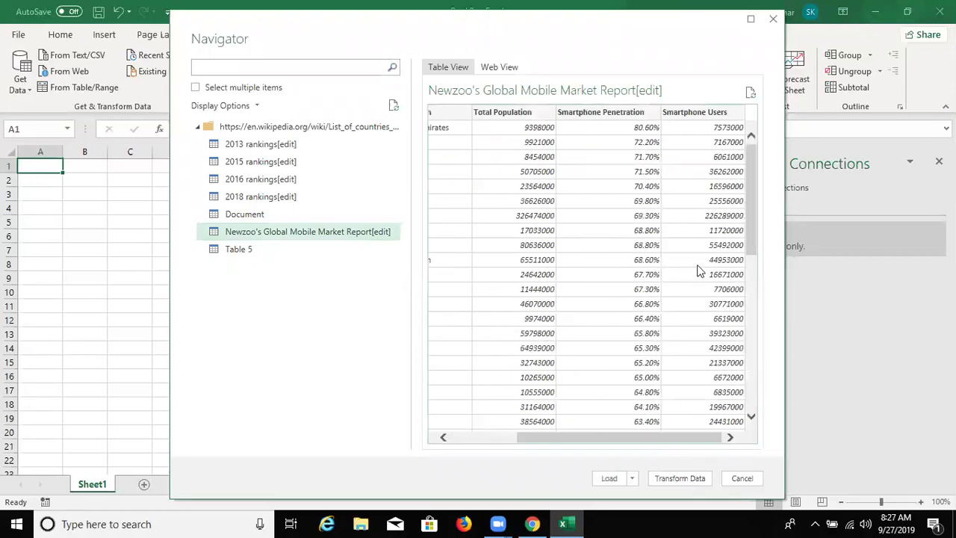
{"action": "left_click", "coordinate": [679, 479]}
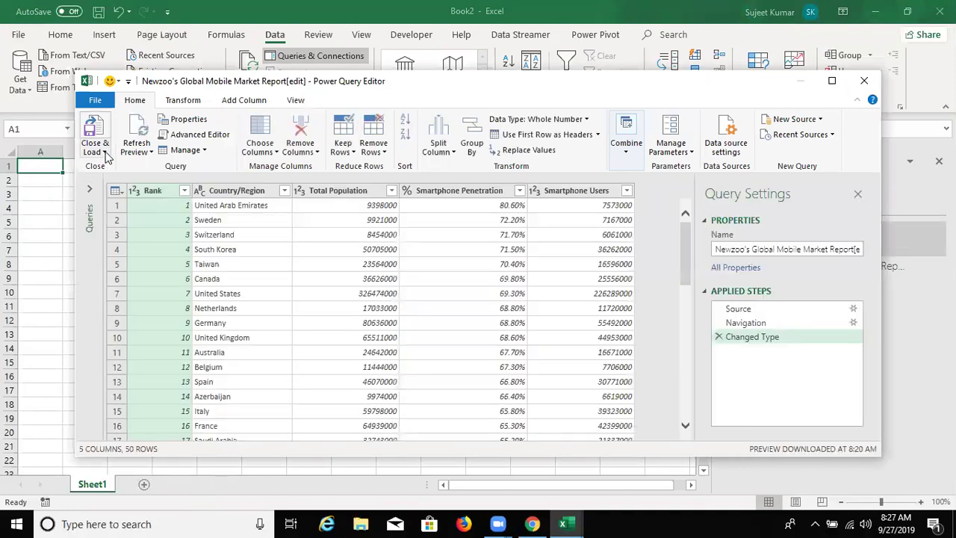
Close & Load the Newzoo query To Only Create Connection.
{"action": "left_click", "coordinate": [105, 152]}
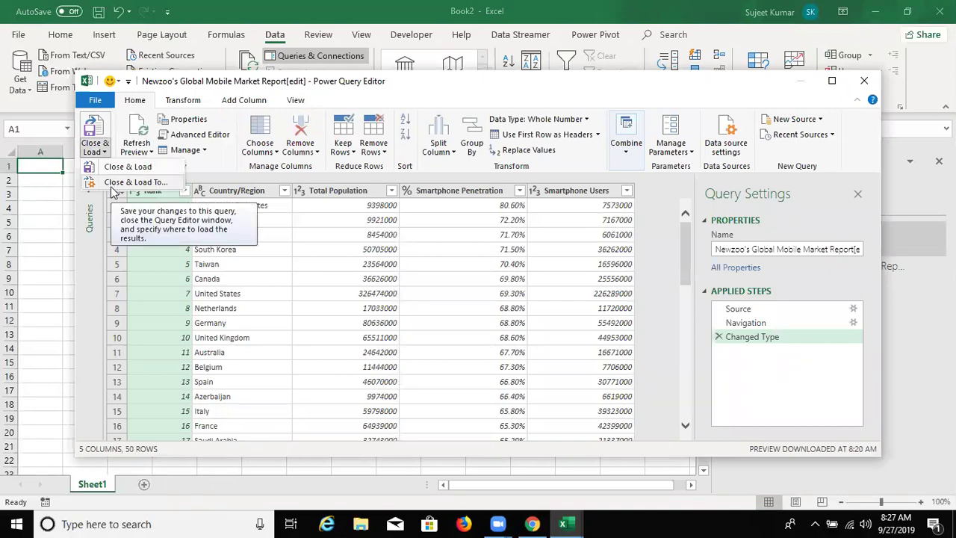
{"action": "left_click", "coordinate": [112, 184]}
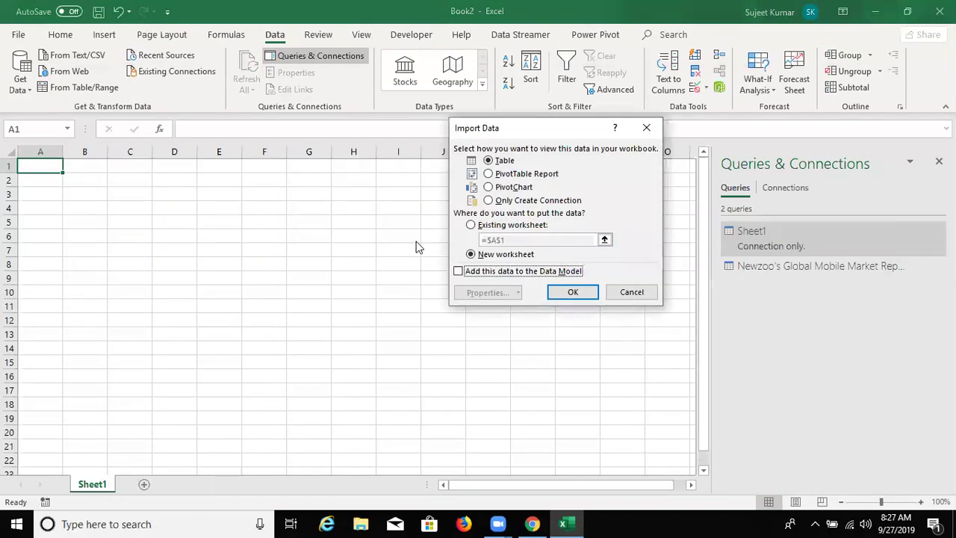
{"action": "left_click", "coordinate": [523, 200]}
{"action": "left_click", "coordinate": [573, 292]}
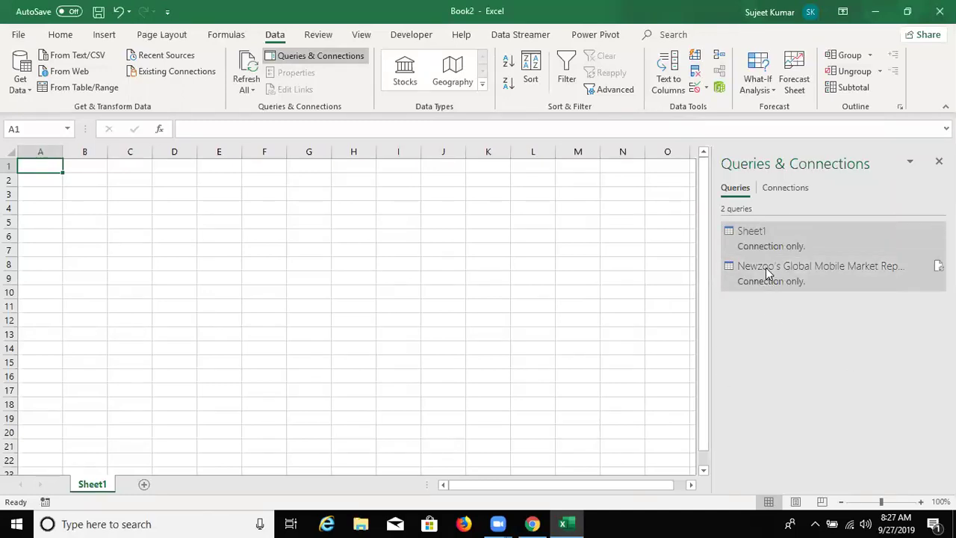
{"action": "mouse_move", "coordinate": [760, 273]}
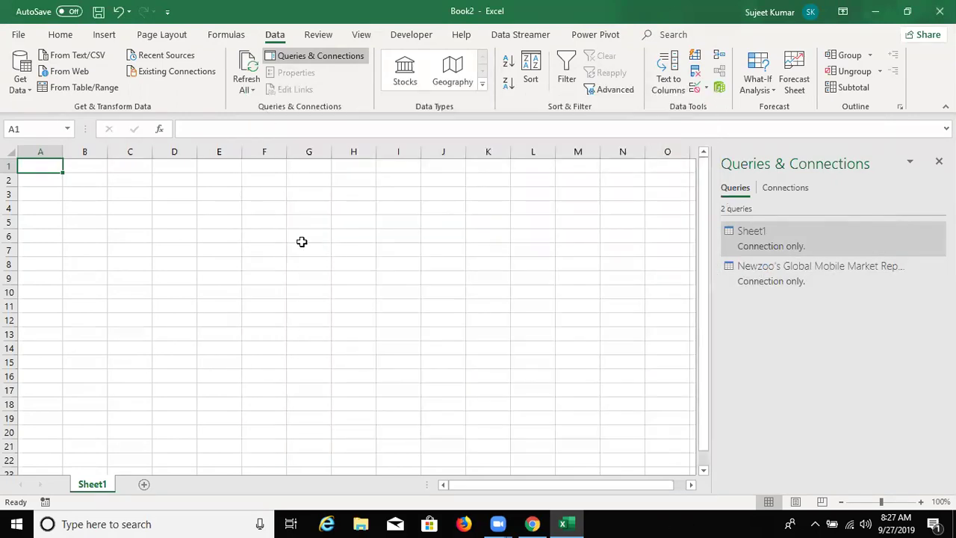
Start a Merge query combining Sheet1 with the Newzoo market report.
{"action": "left_click", "coordinate": [26, 89]}
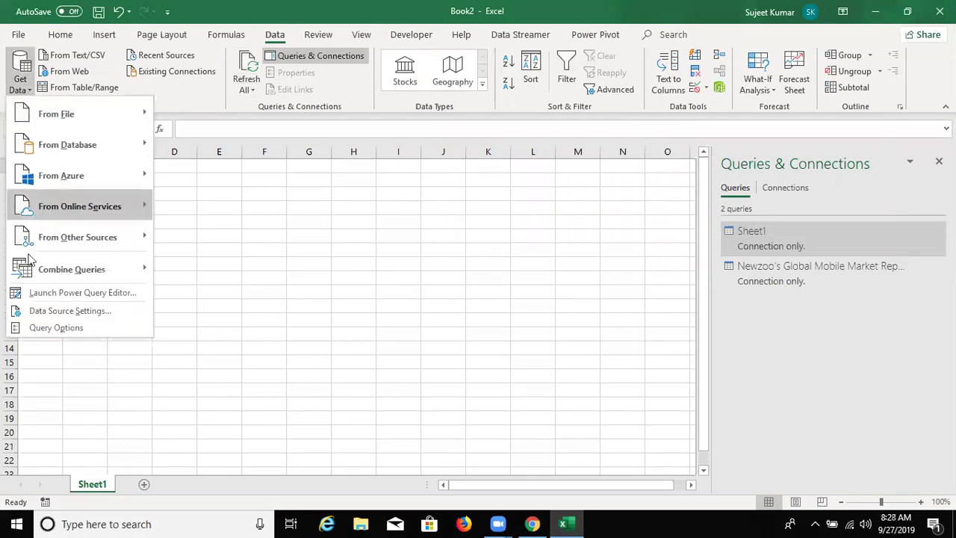
{"action": "mouse_move", "coordinate": [41, 275]}
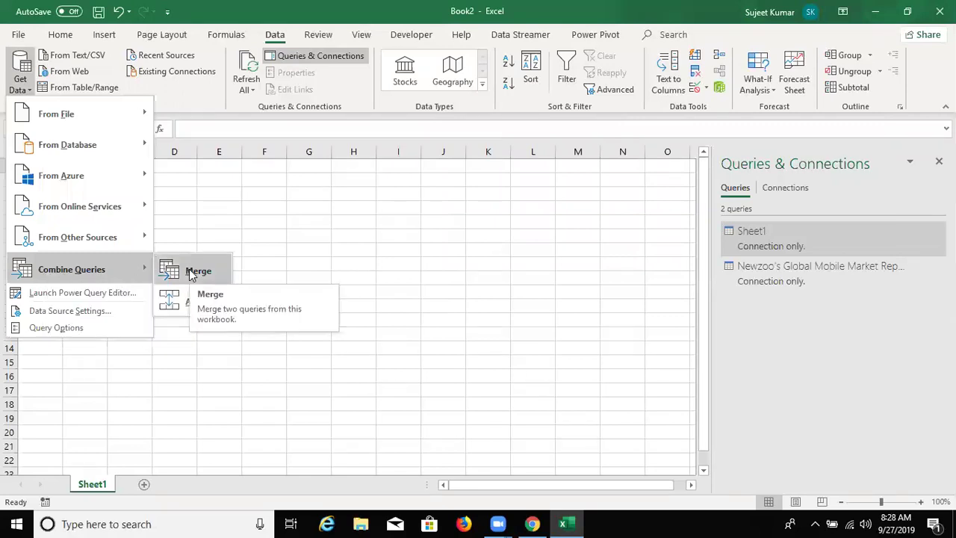
{"action": "left_click", "coordinate": [190, 271]}
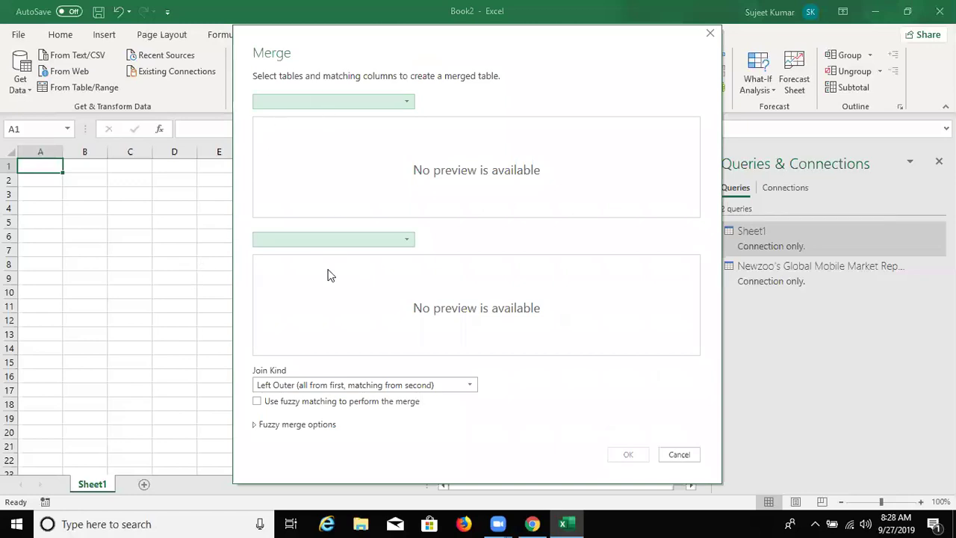
{"action": "left_click", "coordinate": [307, 109]}
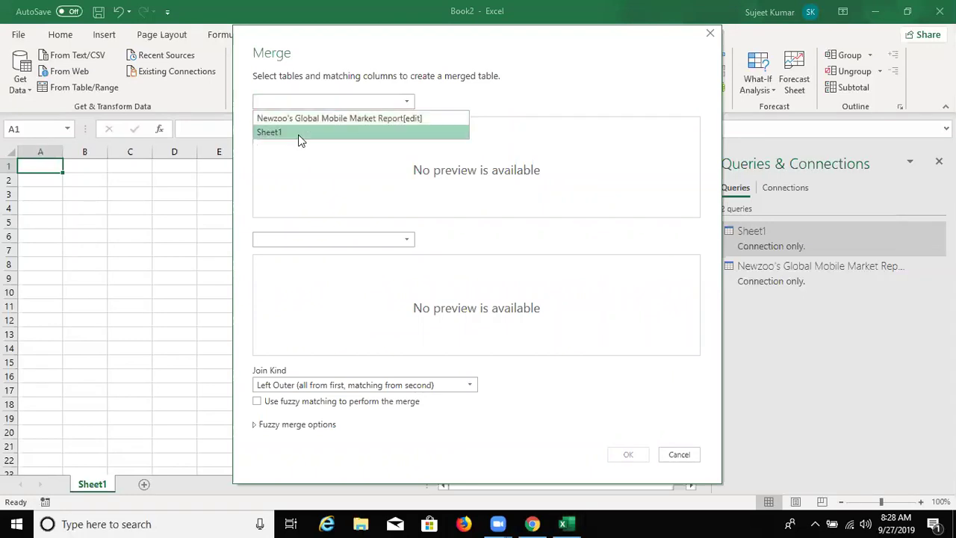
{"action": "left_click", "coordinate": [298, 135]}
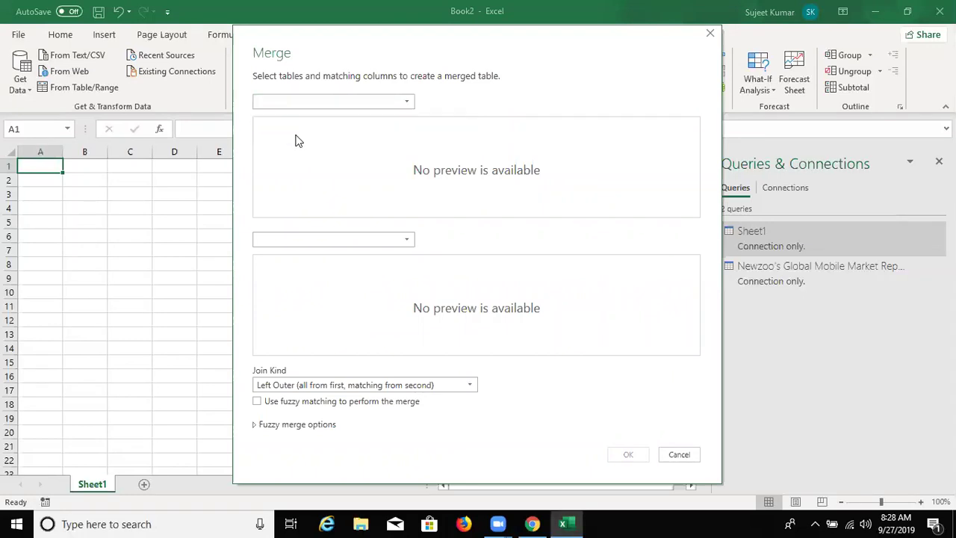
{"action": "left_click", "coordinate": [301, 243]}
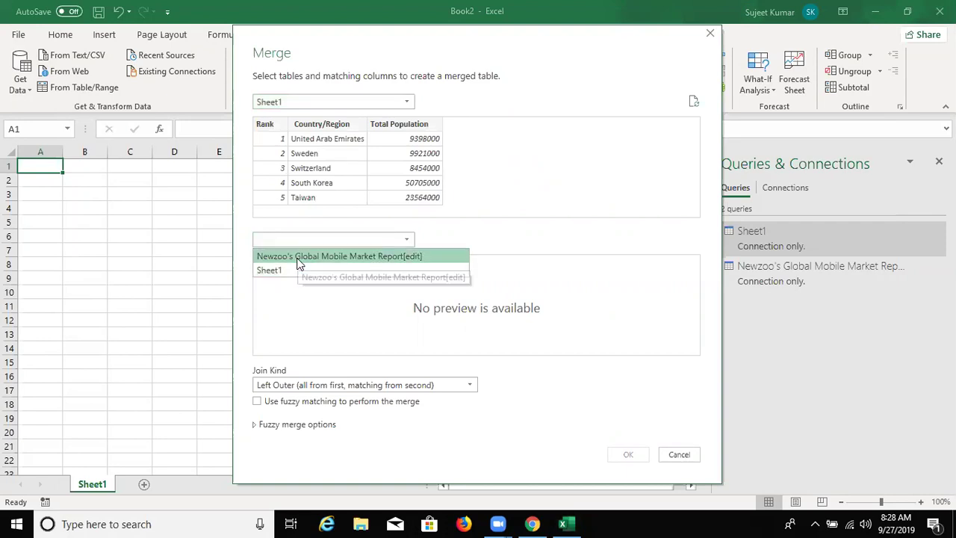
{"action": "left_click", "coordinate": [296, 259]}
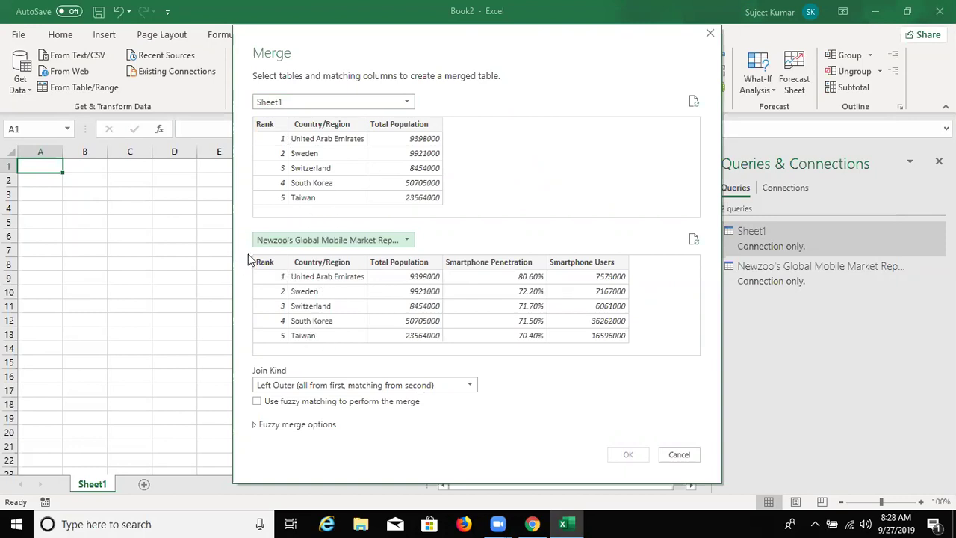
Match both tables on Country/Region, ignore privacy levels, and confirm the merge.
{"action": "left_click", "coordinate": [310, 127]}
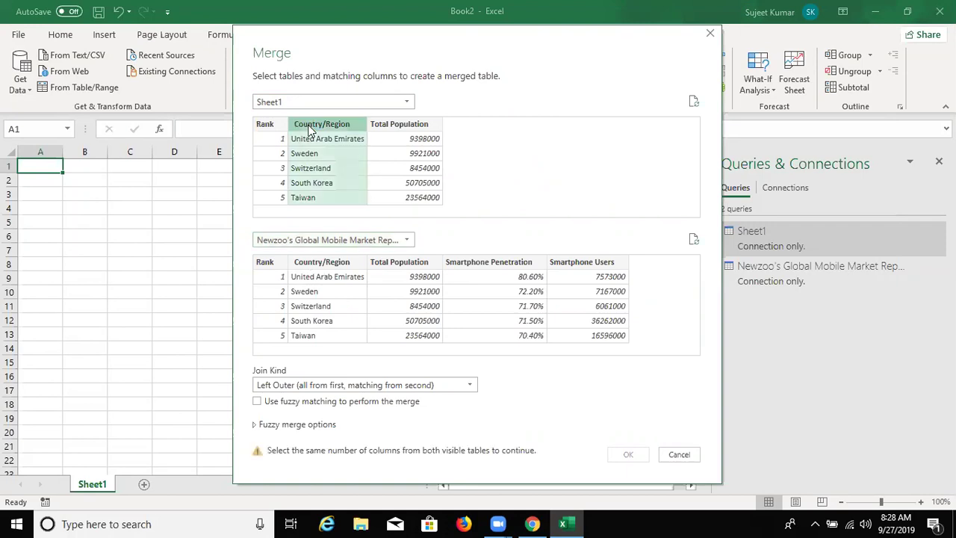
{"action": "left_click", "coordinate": [319, 263]}
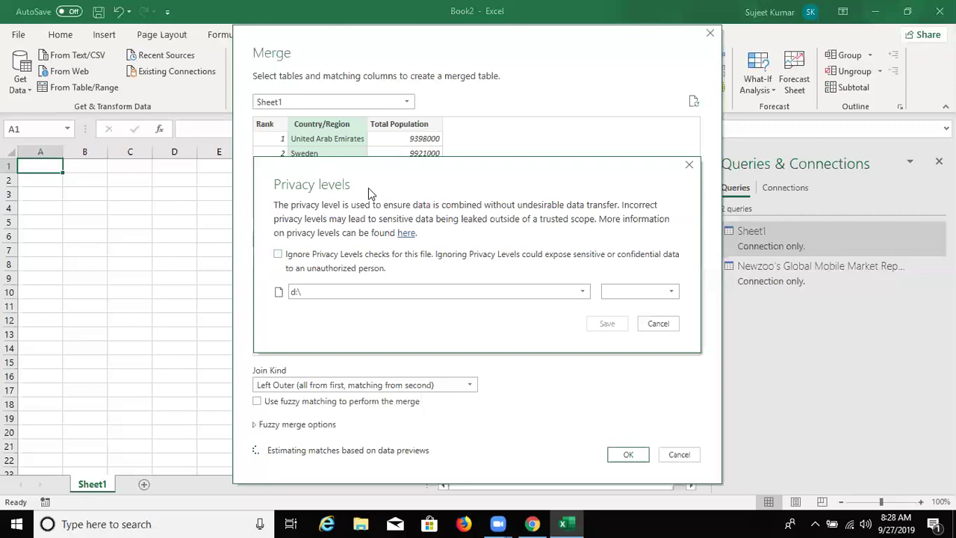
{"action": "left_click", "coordinate": [405, 260]}
{"action": "left_click", "coordinate": [605, 324]}
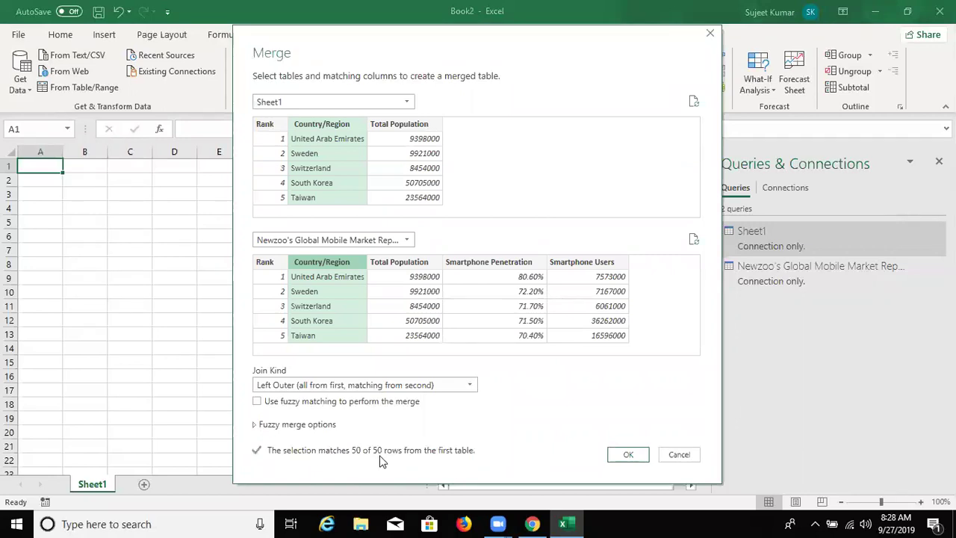
{"action": "left_click", "coordinate": [621, 461]}
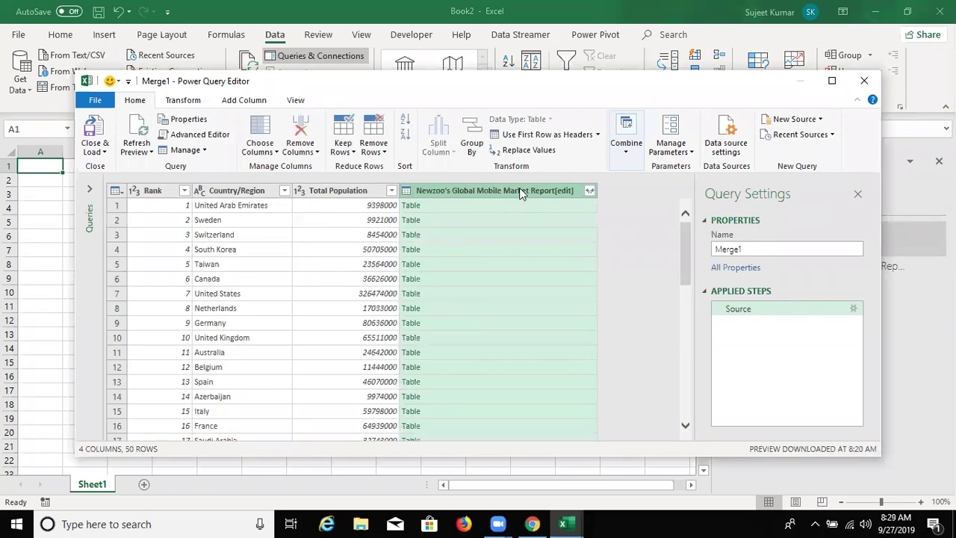
Expand the Newzoo column to include only Smartphone Users.
{"action": "left_click", "coordinate": [589, 192]}
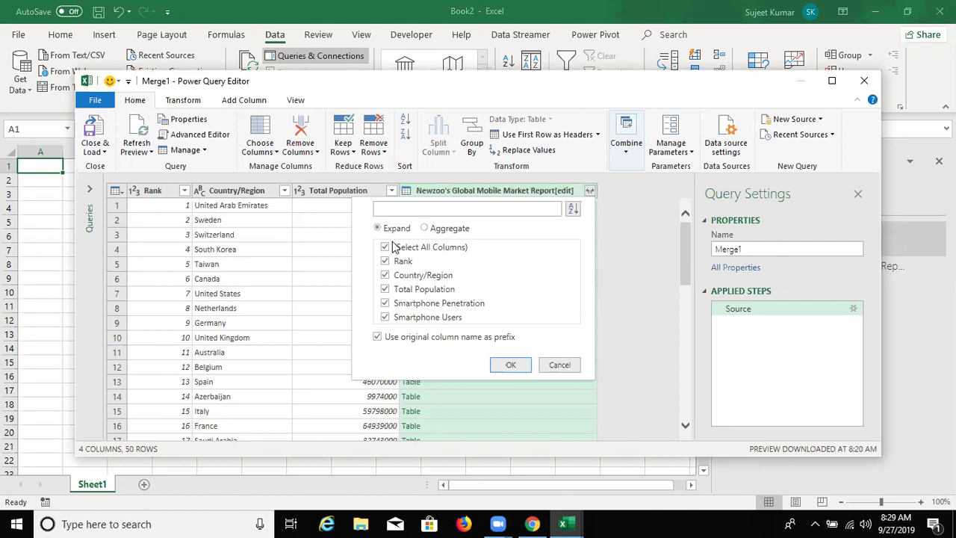
{"action": "left_click", "coordinate": [385, 248]}
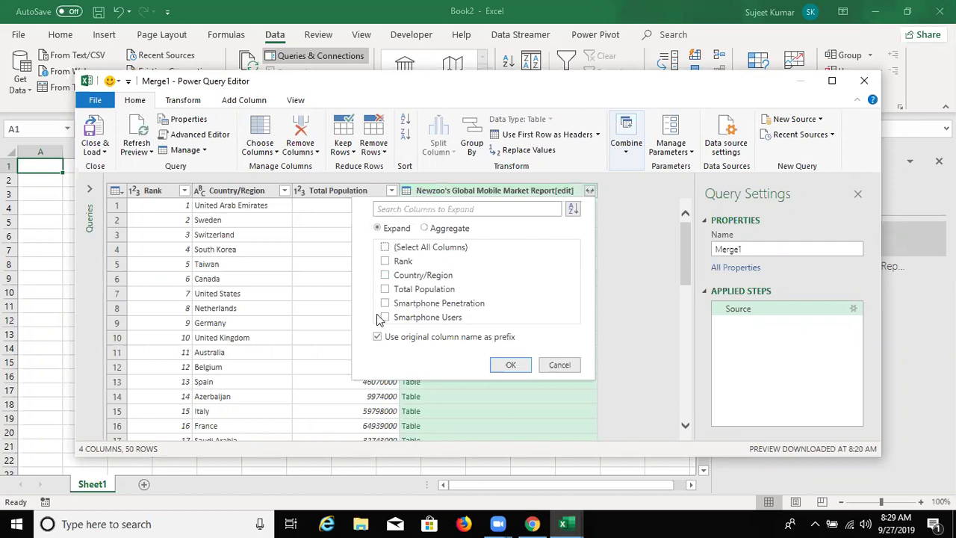
{"action": "left_click", "coordinate": [385, 318]}
{"action": "left_click", "coordinate": [512, 366]}
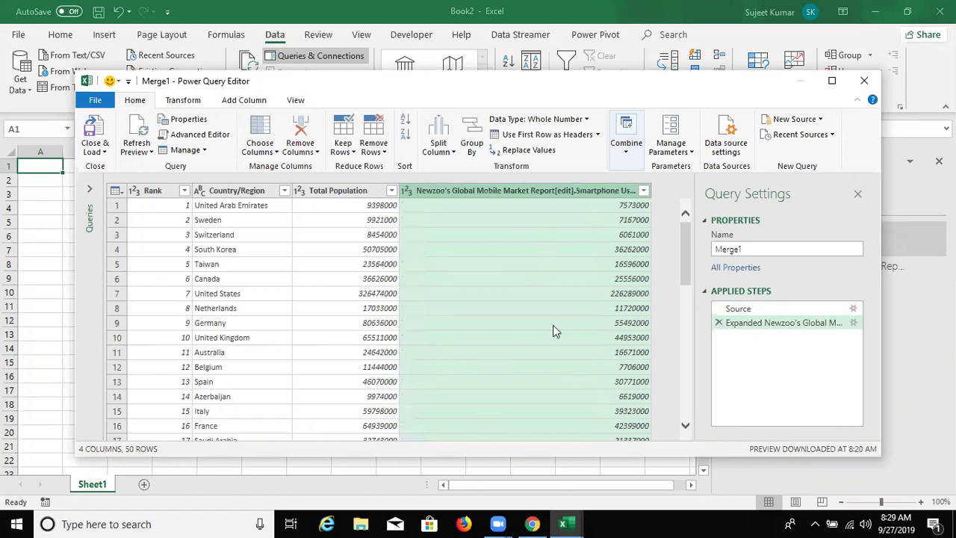
Glance at the Smartphone Users filter options and Close & Load menu without changing anything.
{"action": "left_click", "coordinate": [643, 192]}
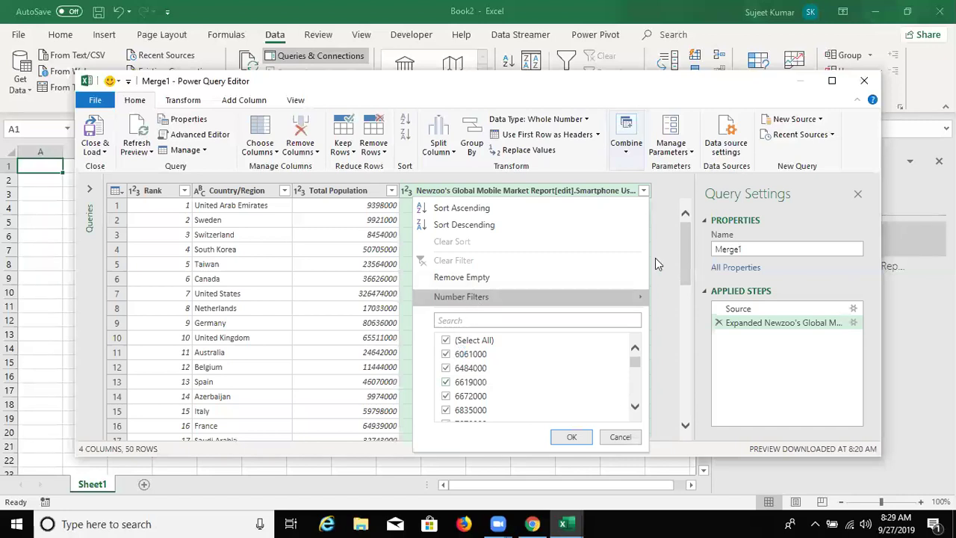
{"action": "left_click", "coordinate": [666, 237]}
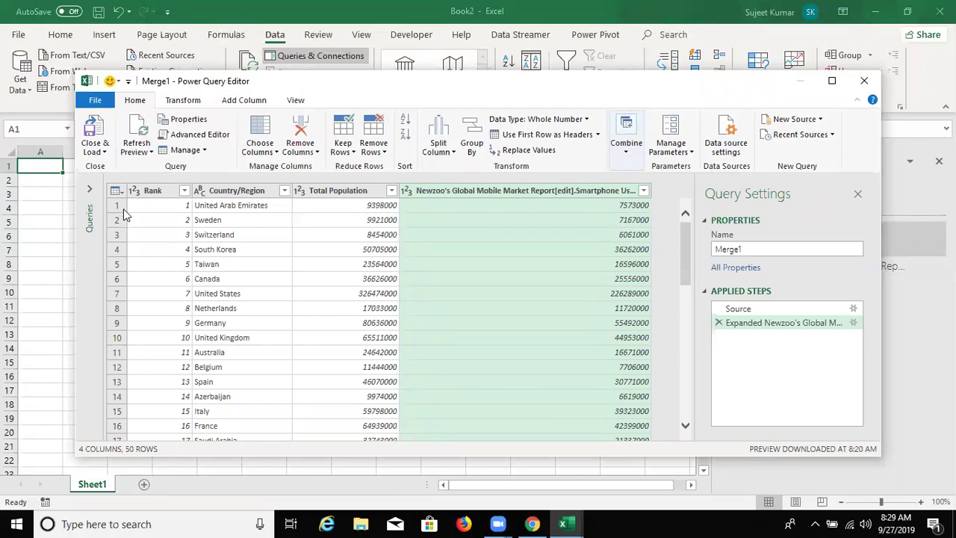
{"action": "left_click", "coordinate": [105, 153]}
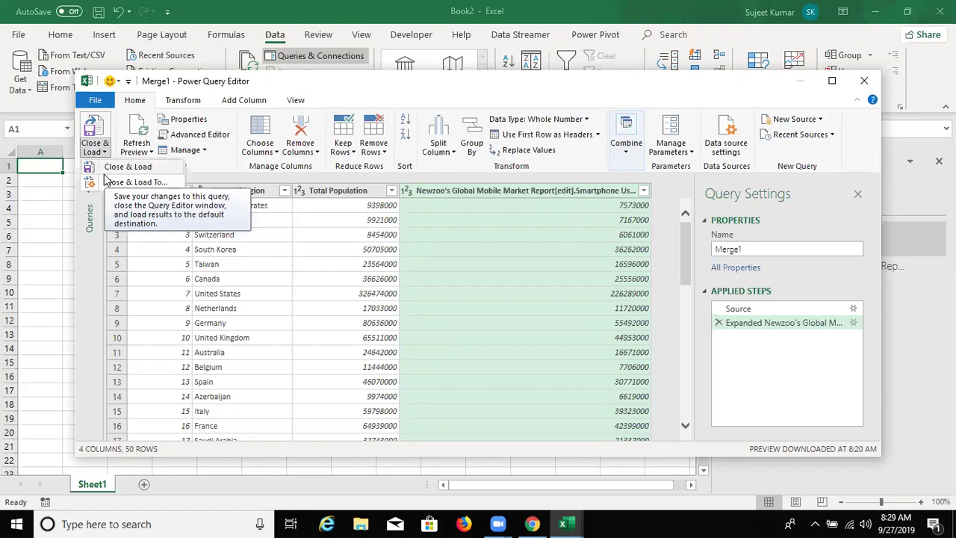
{"action": "left_click", "coordinate": [334, 212]}
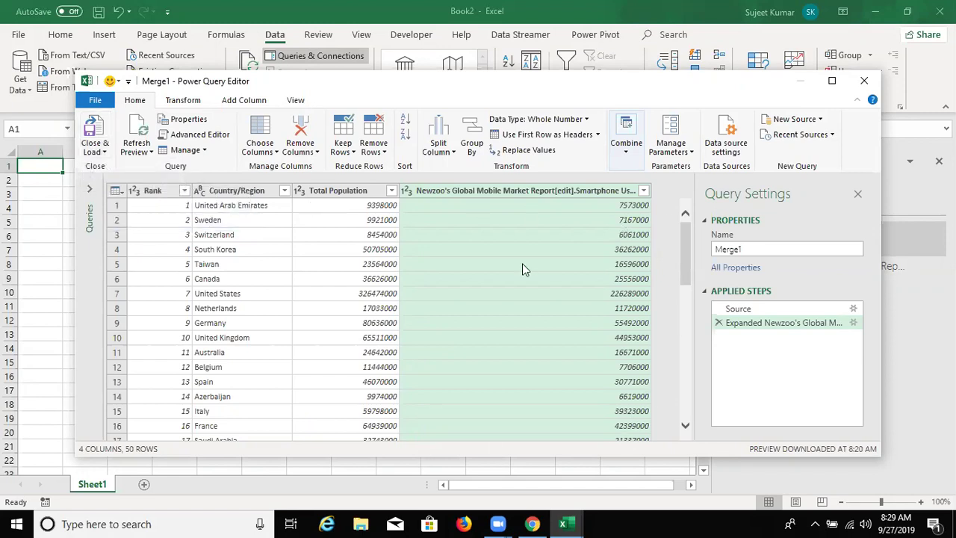
Review Merge1's four columns in the maximized editor, then Close & Load it to the workbook.
{"action": "left_click", "coordinate": [829, 81]}
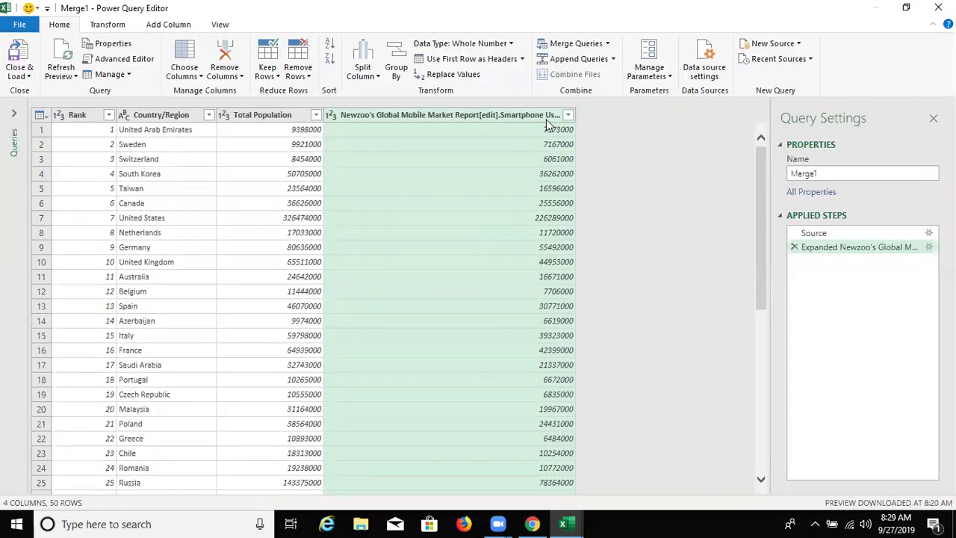
{"action": "left_click", "coordinate": [260, 117]}
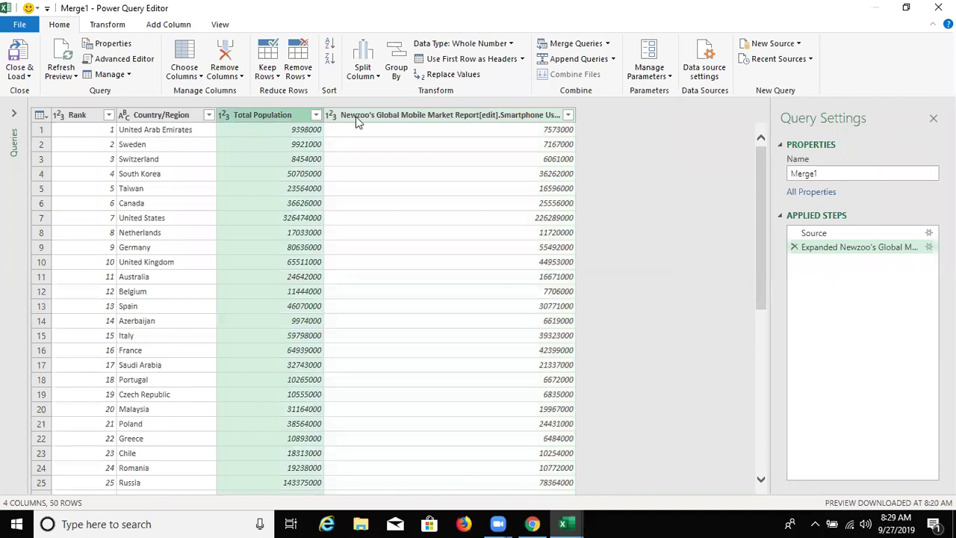
{"action": "left_click", "coordinate": [356, 120]}
{"action": "left_click", "coordinate": [156, 120]}
{"action": "left_click", "coordinate": [260, 123]}
{"action": "left_click", "coordinate": [366, 122]}
{"action": "right_click", "coordinate": [367, 121]}
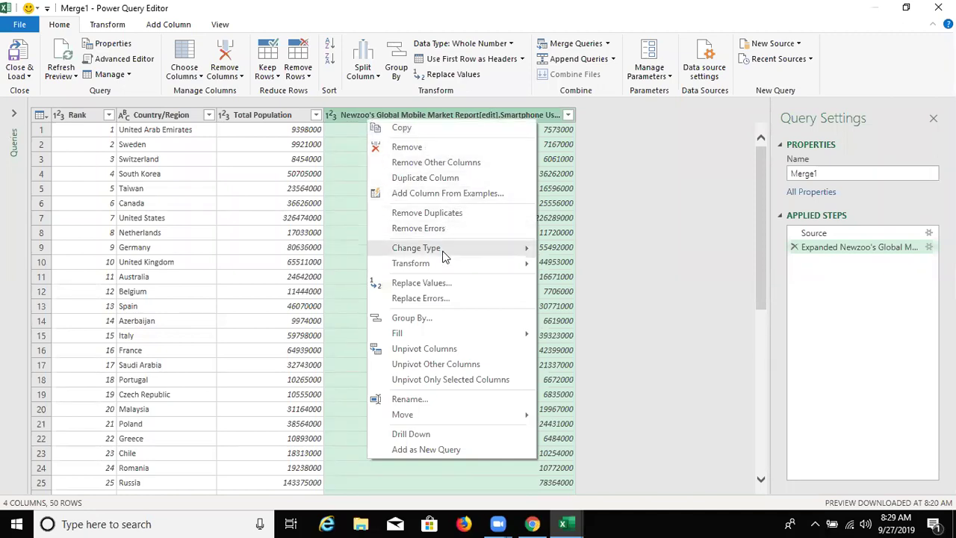
{"action": "mouse_move", "coordinate": [444, 267]}
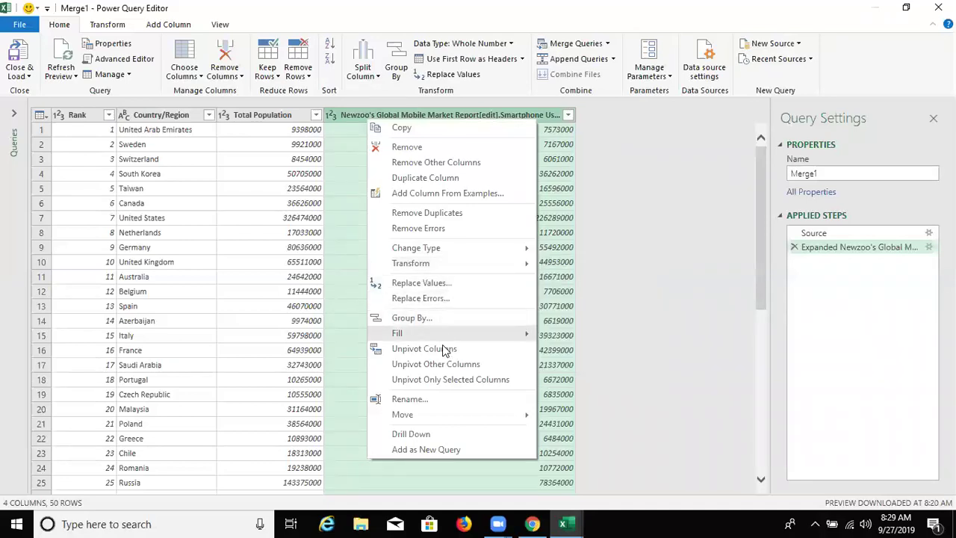
{"action": "left_click", "coordinate": [258, 113]}
{"action": "right_click", "coordinate": [258, 113]}
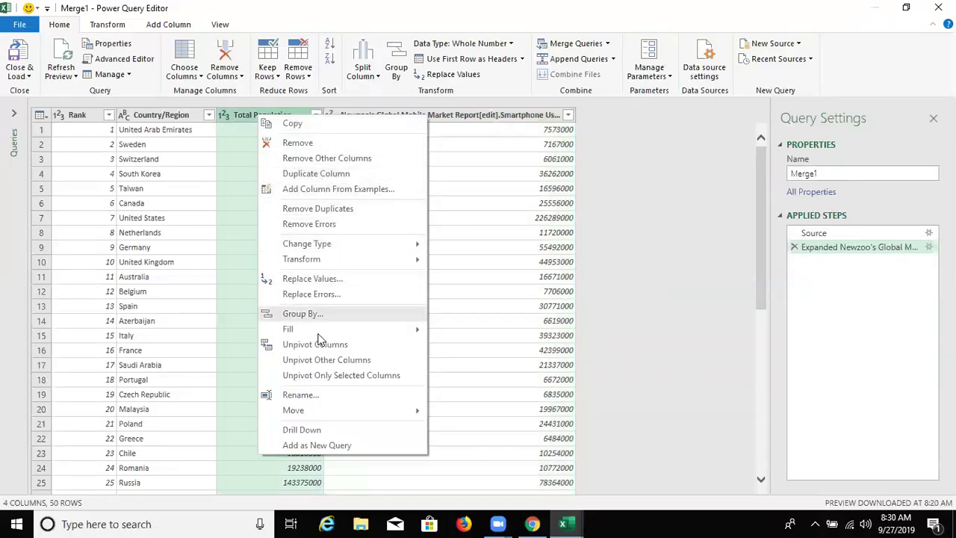
{"action": "left_click", "coordinate": [236, 338]}
{"action": "left_click", "coordinate": [268, 408]}
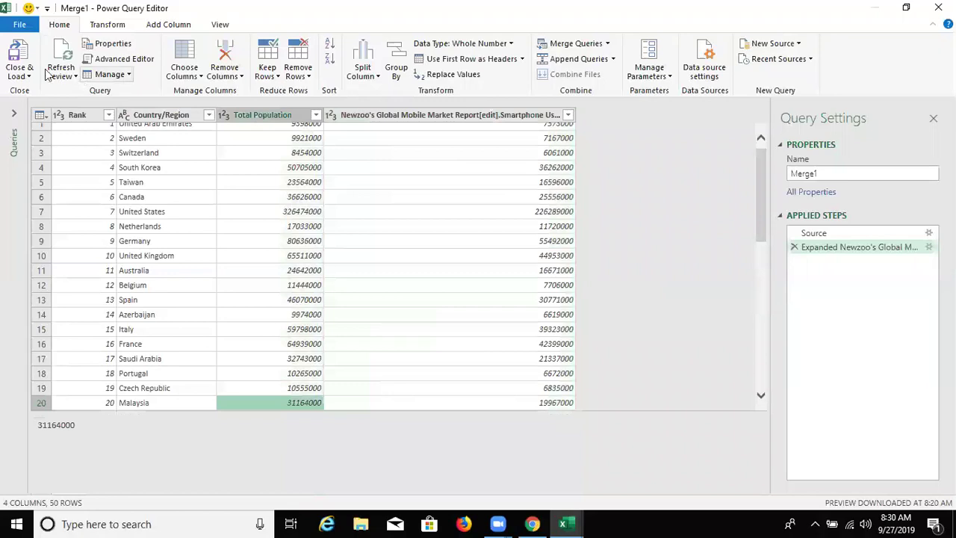
{"action": "left_click", "coordinate": [29, 76]}
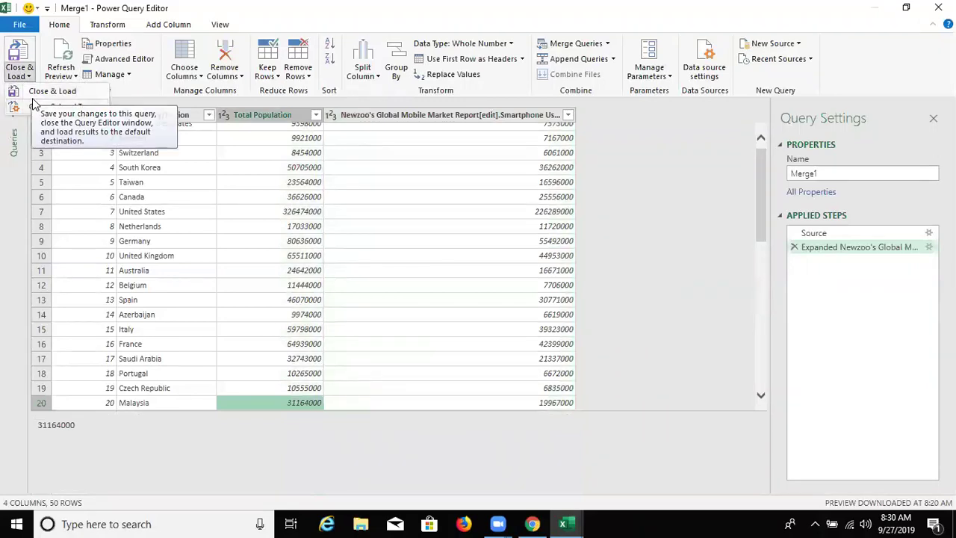
{"action": "left_click", "coordinate": [32, 93]}
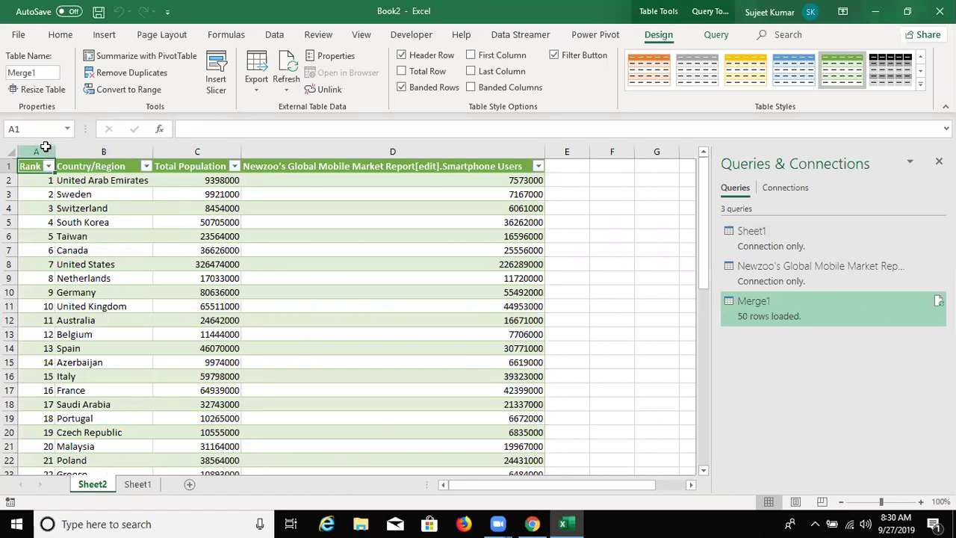
Narrow the Smartphone Users column D on Sheet2.
{"action": "left_click_drag", "start_coordinate": [46, 146], "coordinate": [196, 147]}
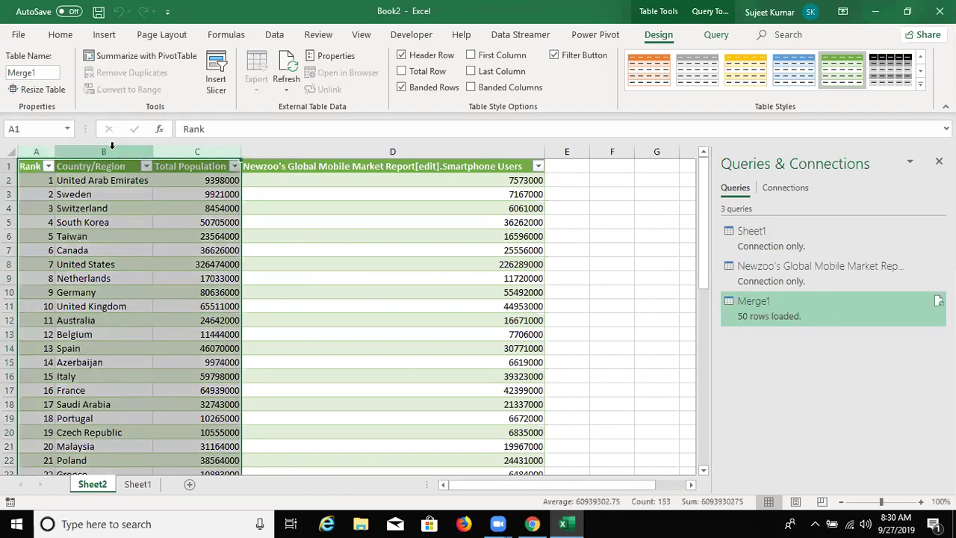
{"action": "left_click", "coordinate": [104, 152]}
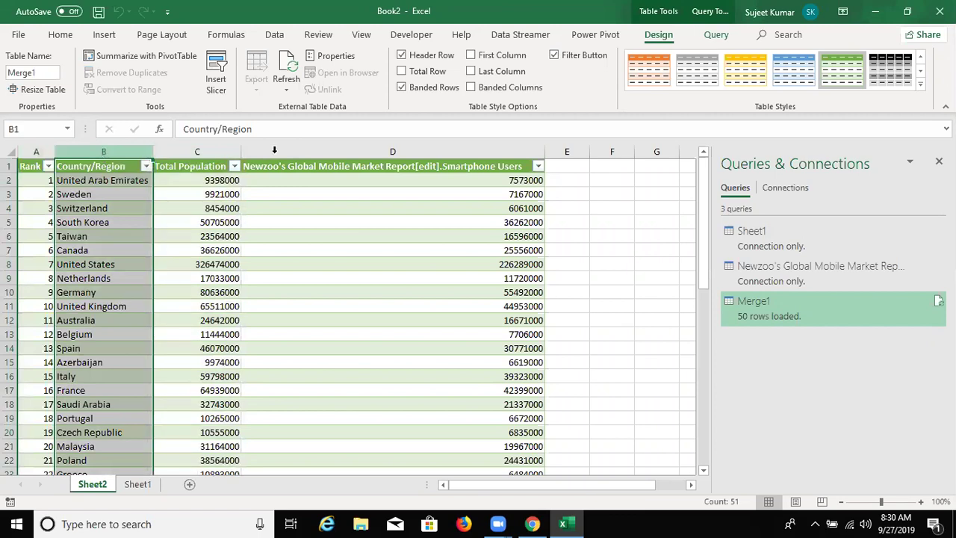
{"action": "left_click", "coordinate": [405, 152]}
{"action": "mouse_move", "coordinate": [547, 155]}
{"action": "left_mouse_down"}
{"action": "mouse_move", "coordinate": [402, 174]}
{"action": "mouse_move", "coordinate": [365, 154]}
{"action": "left_mouse_up"}
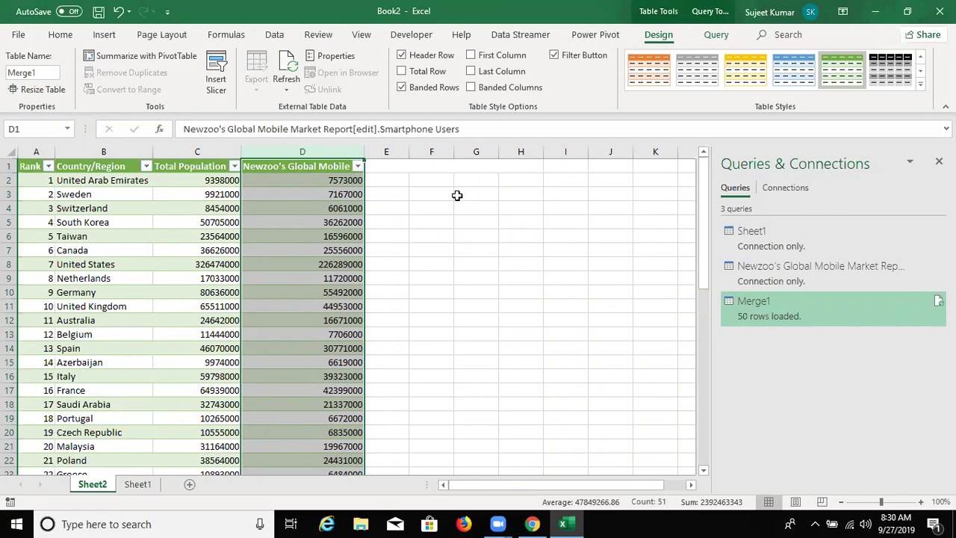
Jump between the table's top and bottom, confirming it ends with Bangladesh at rank 50.
{"action": "key", "text": "Left"}
{"action": "key", "text": "Left"}
{"action": "key", "text": "Left"}
{"action": "key", "text": "Down"}
{"action": "key", "text": "ctrl+Down"}
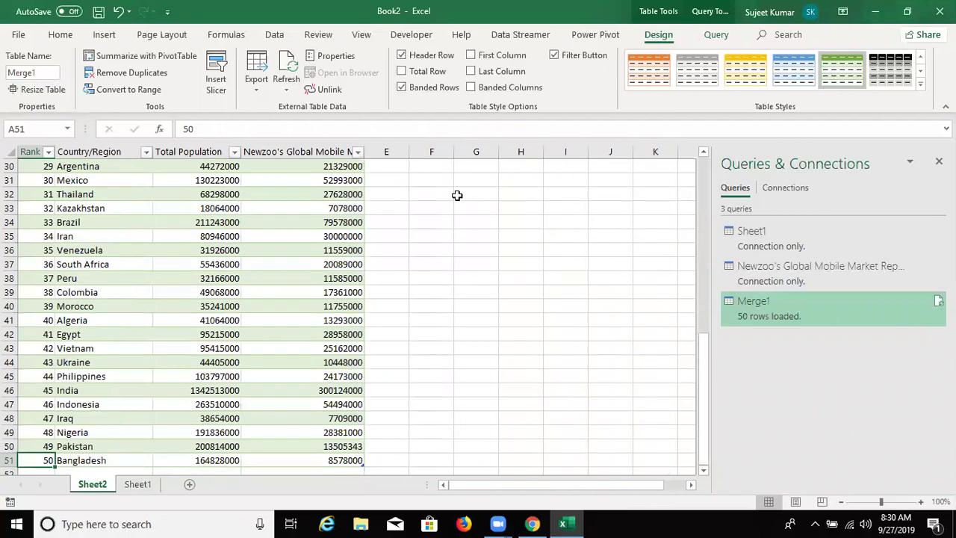
{"action": "key", "text": "Right"}
{"action": "key", "text": "ctrl+Up"}
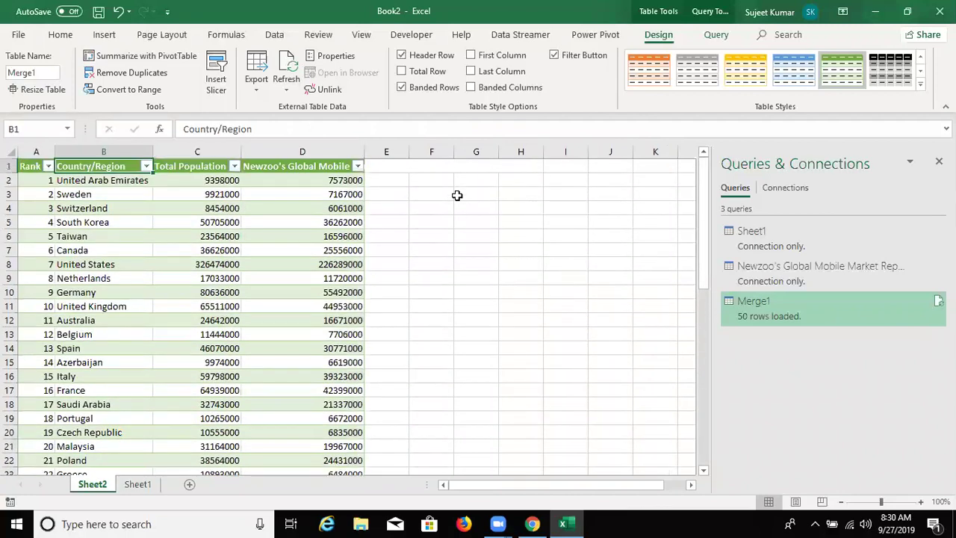
{"action": "key", "text": "Down"}
{"action": "key", "text": "Down"}
{"action": "key", "text": "Down"}
{"action": "key", "text": "Down"}
{"action": "key", "text": "Left"}
{"action": "key", "text": "ctrl+Down"}
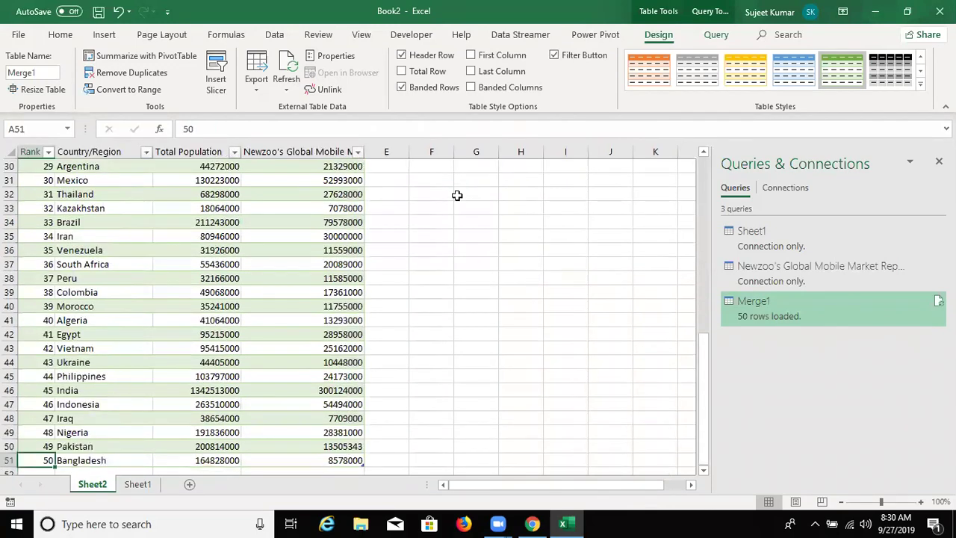
{"action": "key", "text": "Right"}
{"action": "key", "text": "Down"}
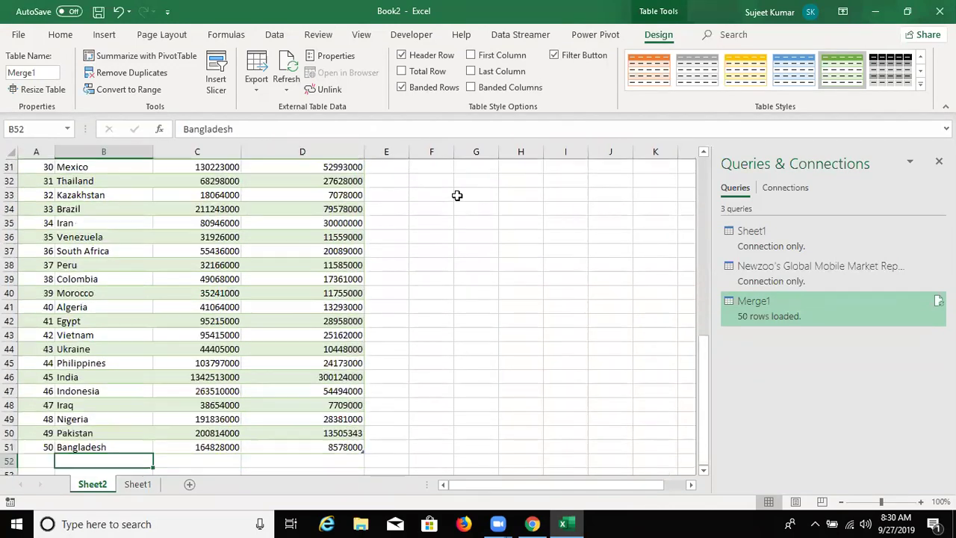
{"action": "key", "text": "Left"}
{"action": "key", "text": "shift+Right"}
{"action": "key", "text": "shift+Right"}
{"action": "key", "text": "shift+Right"}
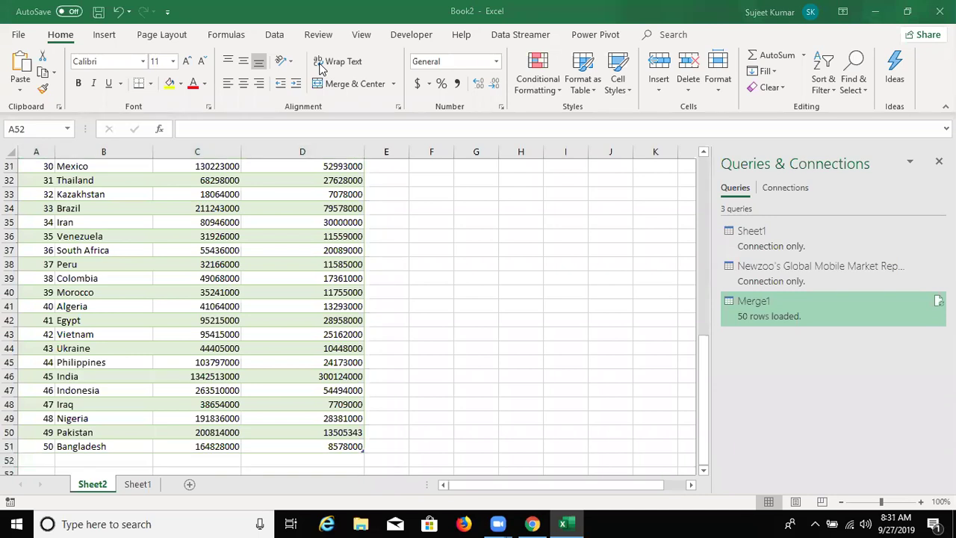
{"action": "left_click", "coordinate": [304, 432]}
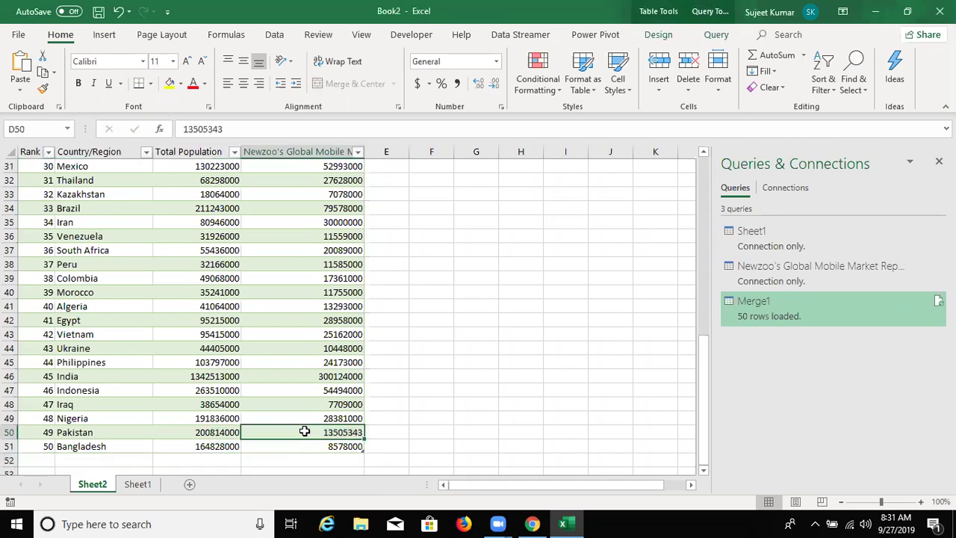
{"action": "left_click", "coordinate": [414, 449]}
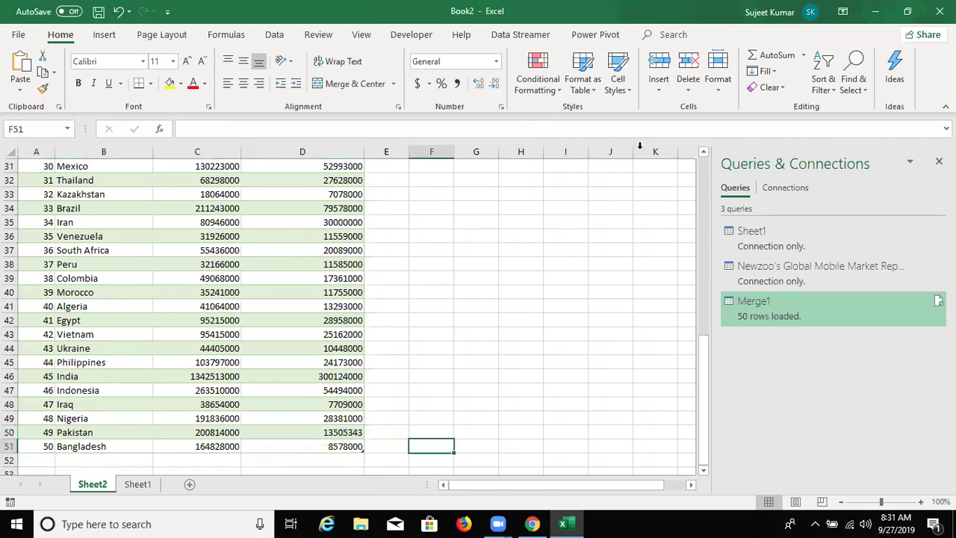
Switch to empty Sheet1, close the Queries & Connections pane, and choose Get Data > From Folder.
{"action": "left_click", "coordinate": [128, 484]}
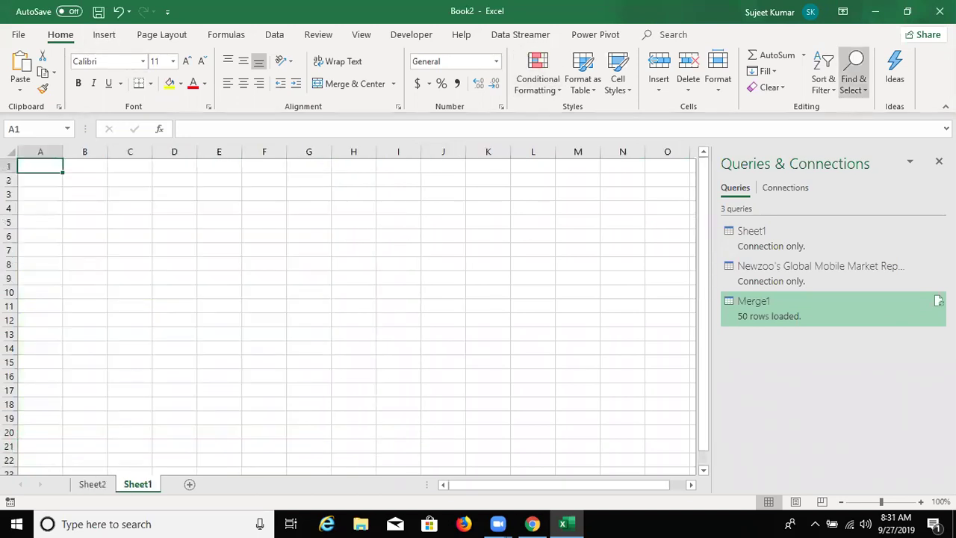
{"action": "left_click", "coordinate": [939, 161]}
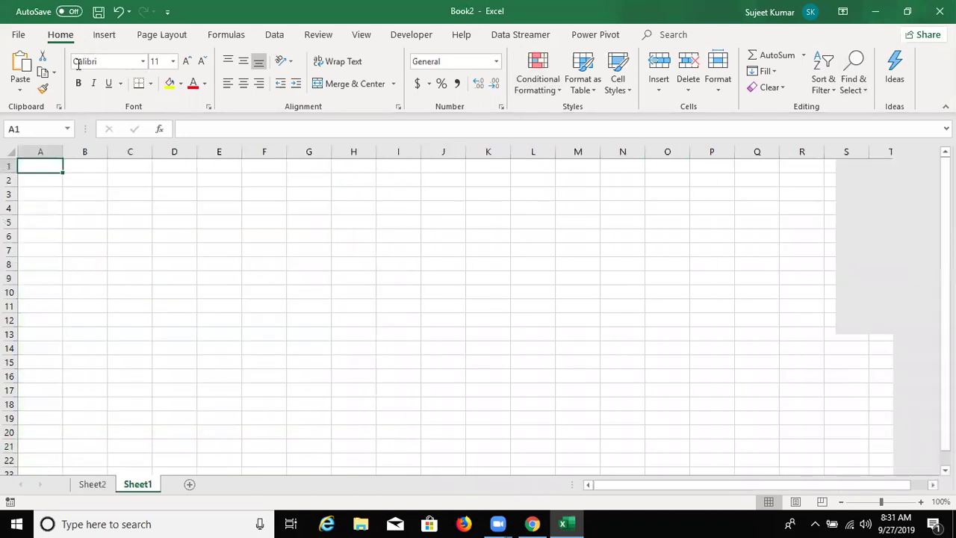
{"action": "left_click", "coordinate": [233, 37]}
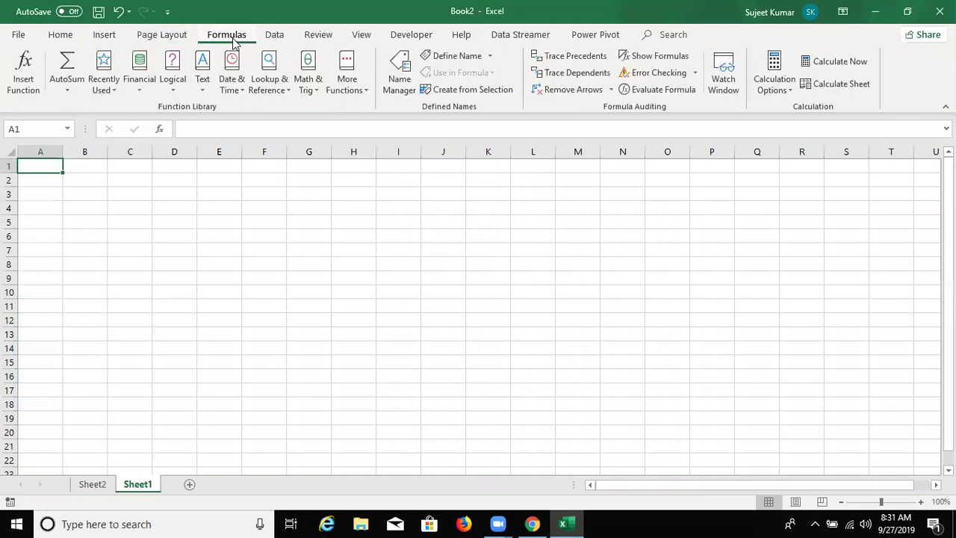
{"action": "left_click", "coordinate": [274, 34]}
{"action": "left_click", "coordinate": [24, 88]}
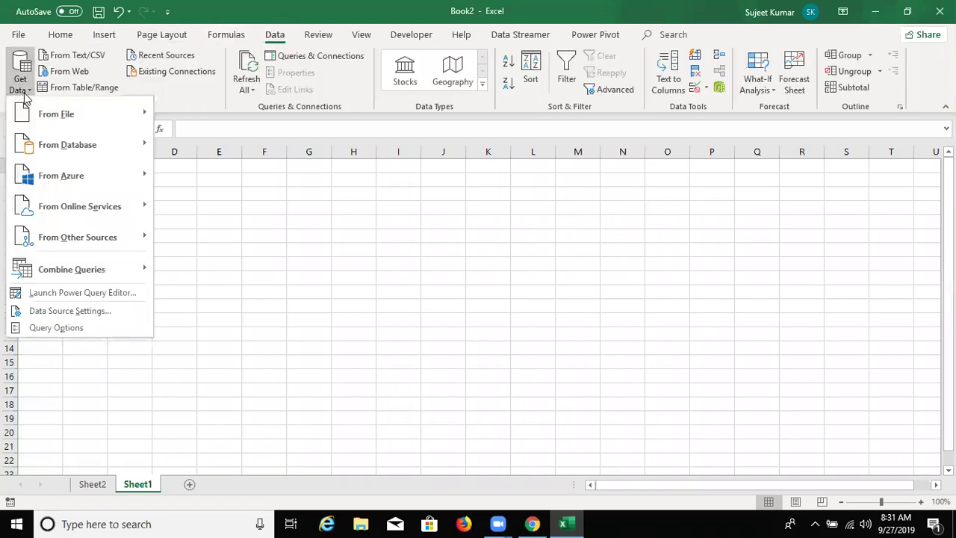
{"action": "mouse_move", "coordinate": [29, 112]}
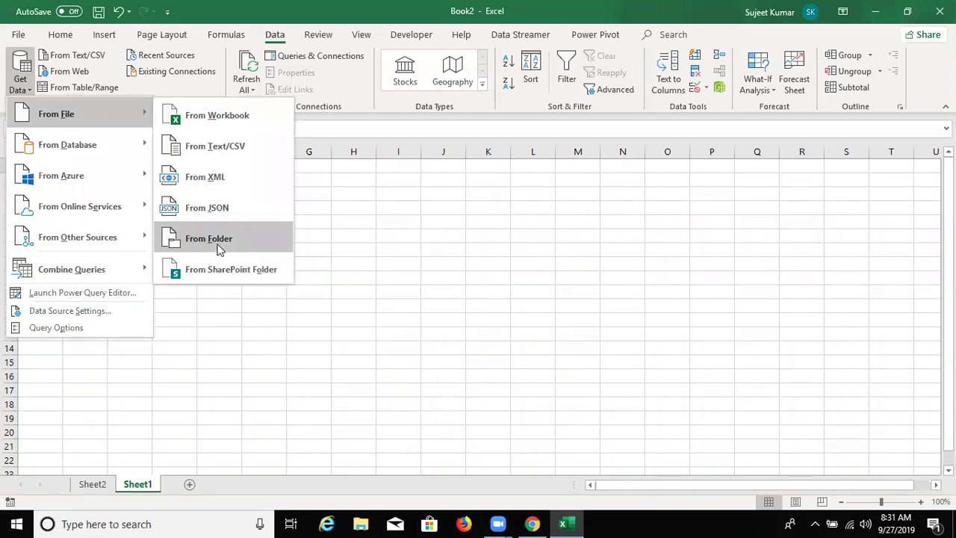
{"action": "left_click", "coordinate": [219, 240]}
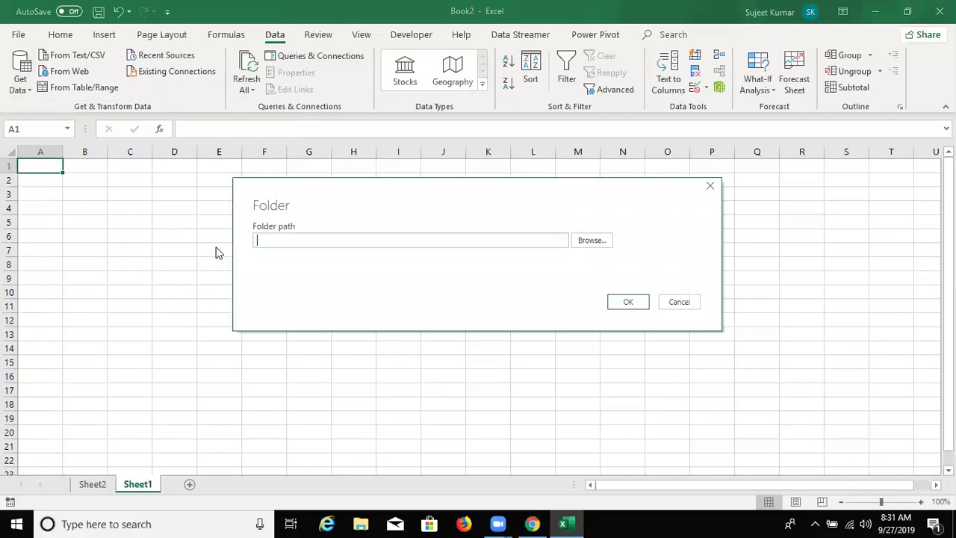
Browse for a source folder and expand Local Disk (D:) to show its folders.
{"action": "left_click", "coordinate": [598, 240]}
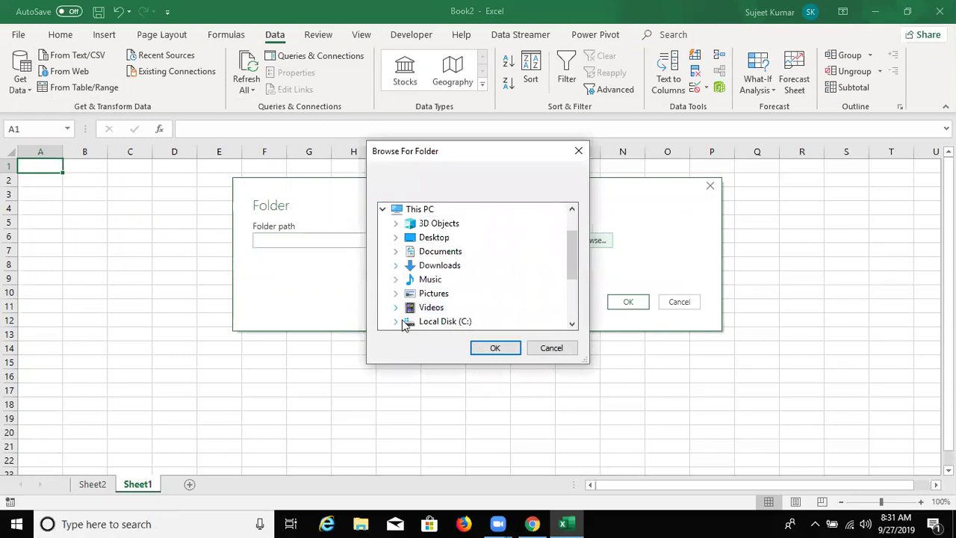
{"action": "left_click", "coordinate": [574, 323]}
{"action": "left_click", "coordinate": [574, 323]}
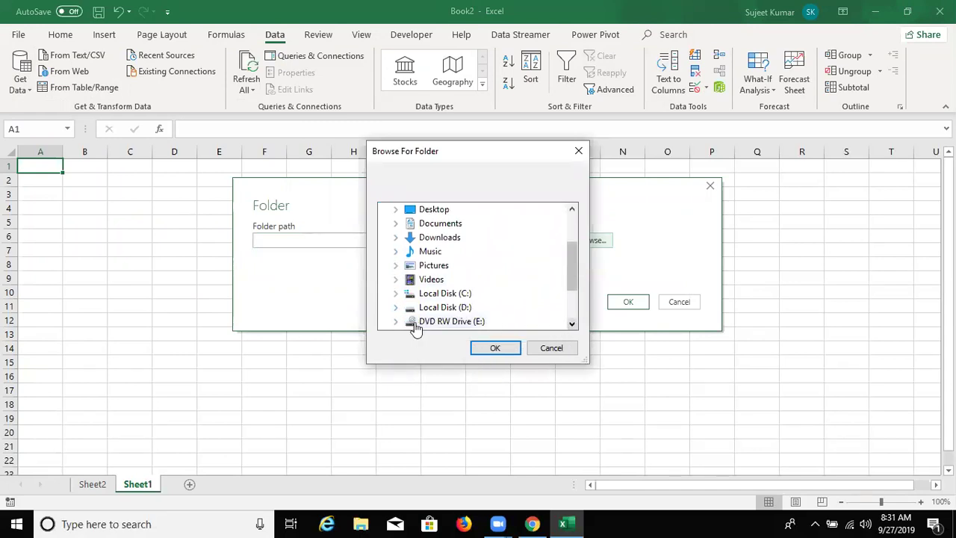
{"action": "left_click", "coordinate": [396, 308]}
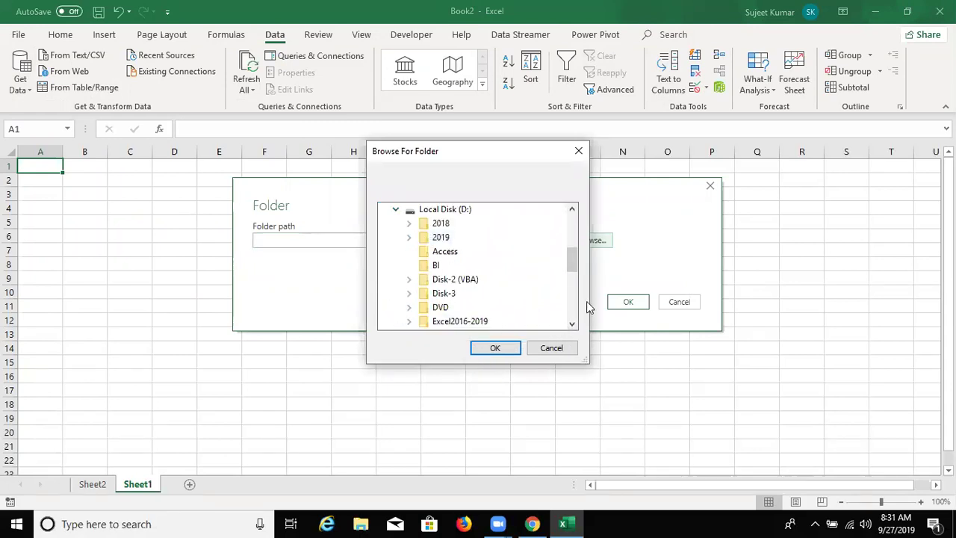
{"action": "left_click", "coordinate": [574, 323]}
{"action": "left_click", "coordinate": [573, 323]}
{"action": "left_click", "coordinate": [574, 323]}
{"action": "left_click", "coordinate": [574, 324]}
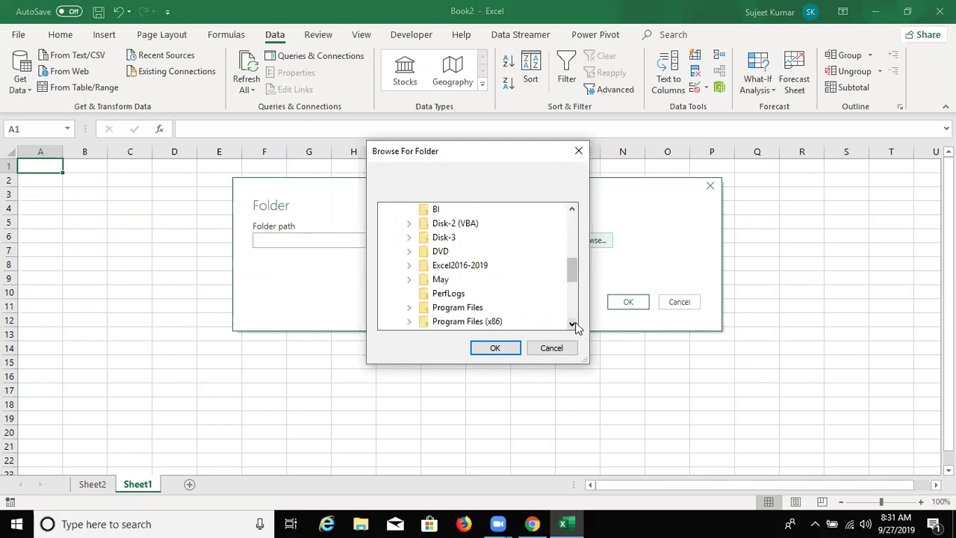
{"action": "left_click", "coordinate": [574, 323]}
{"action": "left_click", "coordinate": [574, 323]}
{"action": "left_click", "coordinate": [573, 322]}
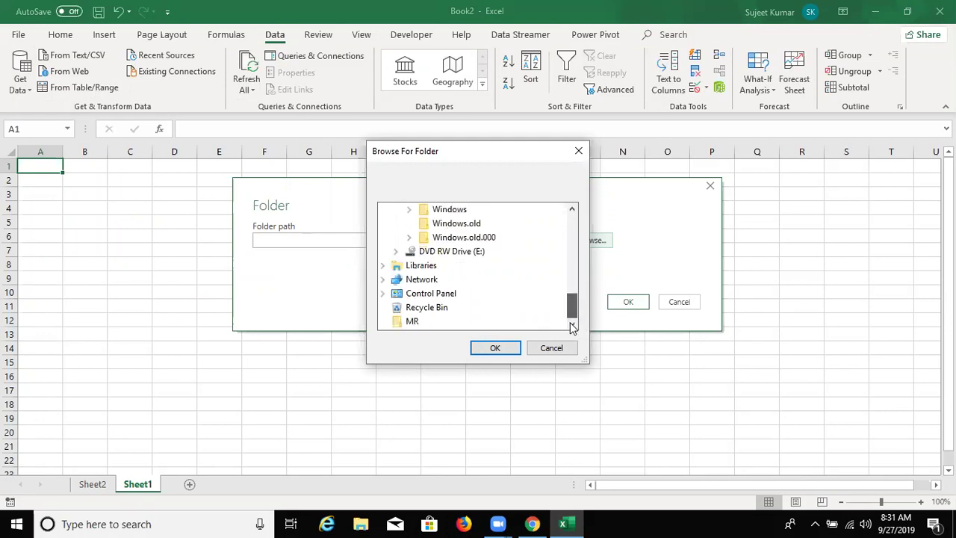
{"action": "left_click_drag", "start_coordinate": [572, 312], "coordinate": [573, 261]}
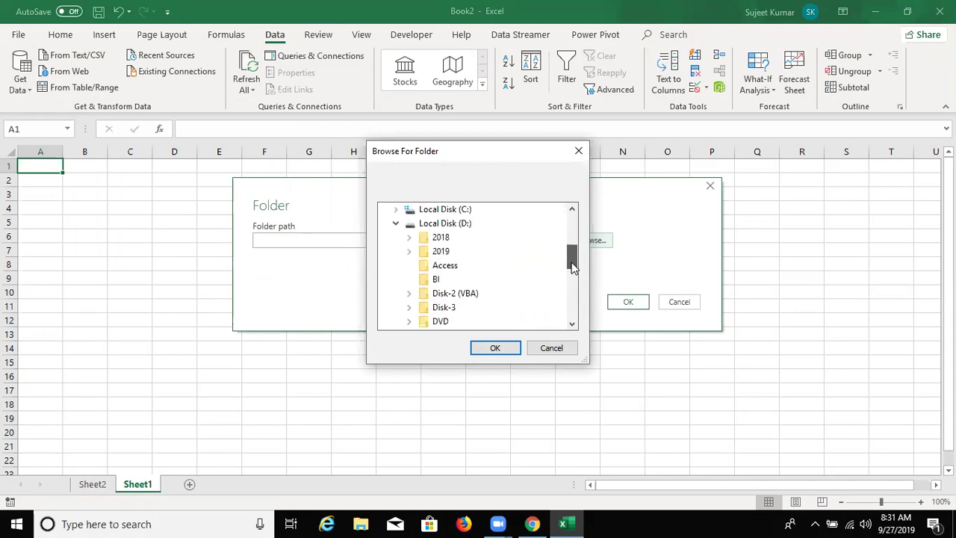
Pick the 2019 folder and submit D:\2019 as the query's source folder.
{"action": "left_click", "coordinate": [442, 251]}
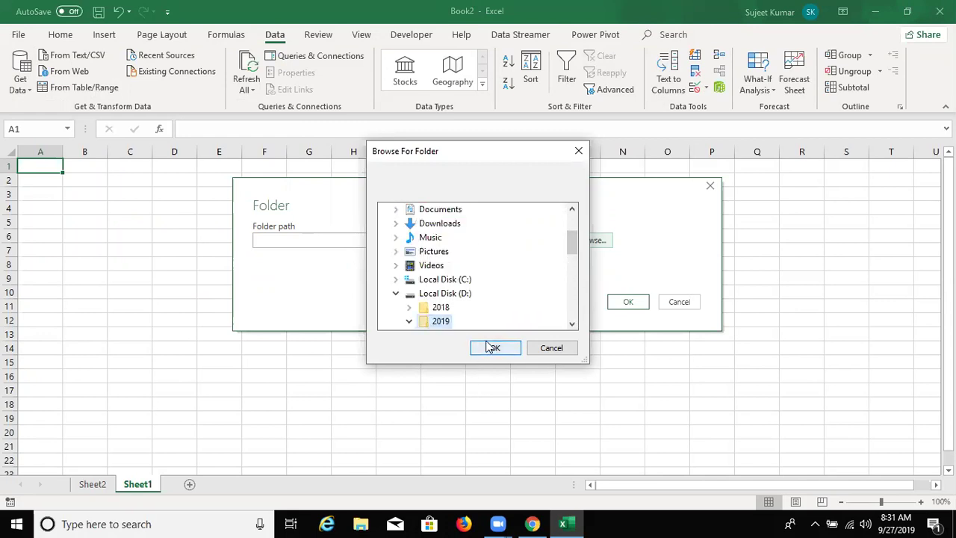
{"action": "left_click", "coordinate": [573, 324]}
{"action": "left_click", "coordinate": [573, 323]}
{"action": "left_click", "coordinate": [572, 323]}
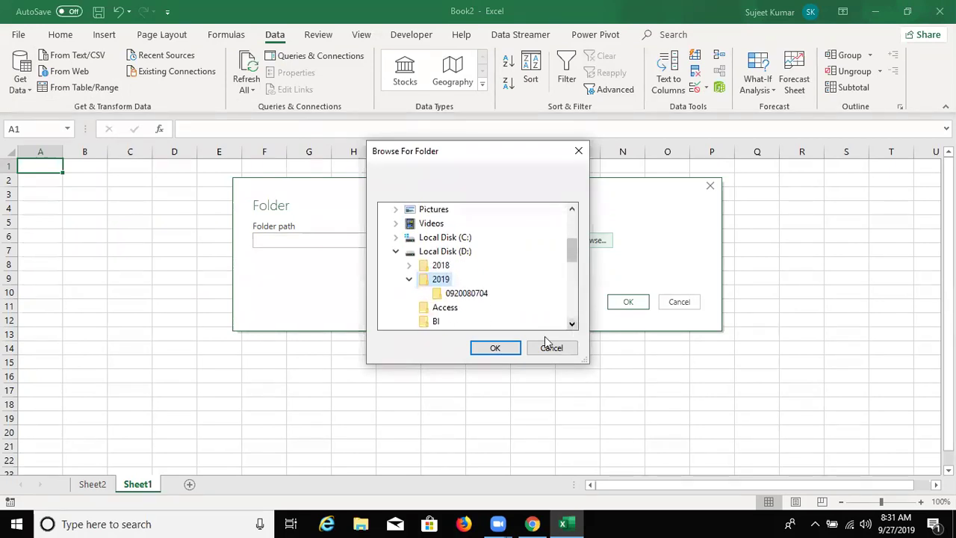
{"action": "left_click", "coordinate": [498, 353]}
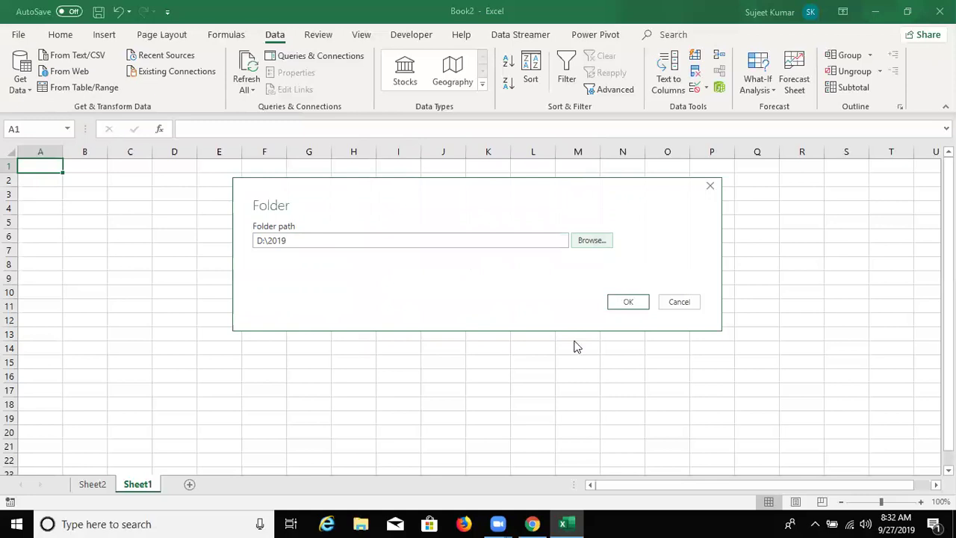
{"action": "left_click", "coordinate": [624, 310]}
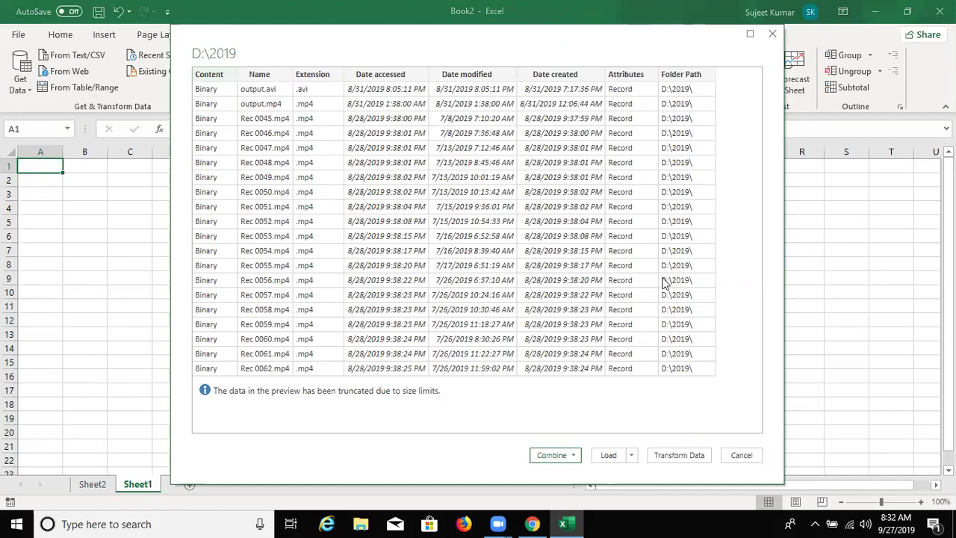
Check the Combine options, then load the D:\2019 file list into the workbook.
{"action": "left_click", "coordinate": [574, 456]}
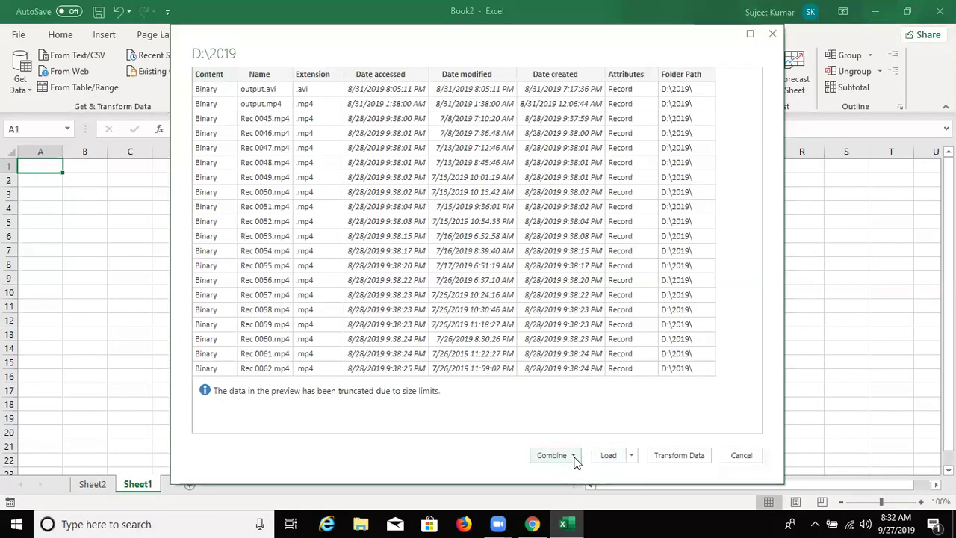
{"action": "left_click", "coordinate": [491, 453]}
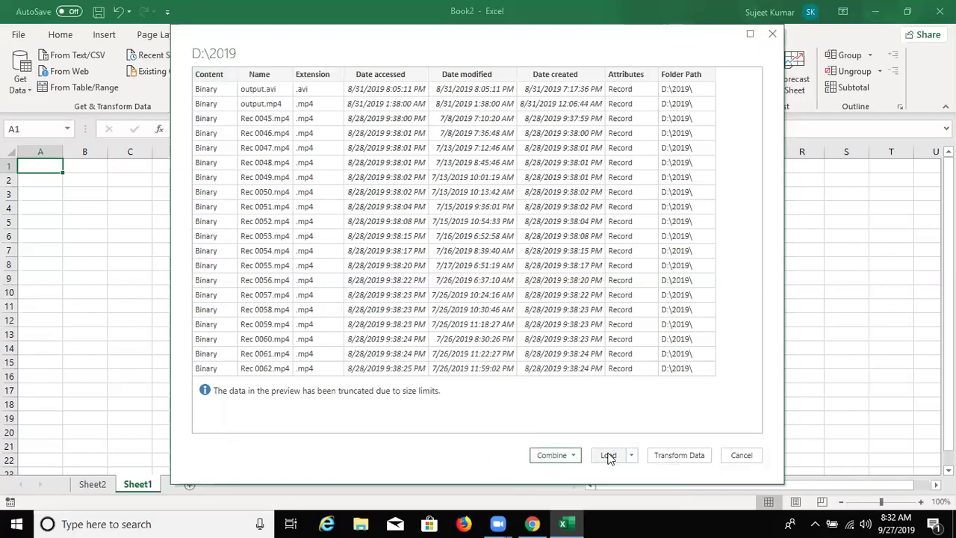
{"action": "left_click", "coordinate": [609, 455]}
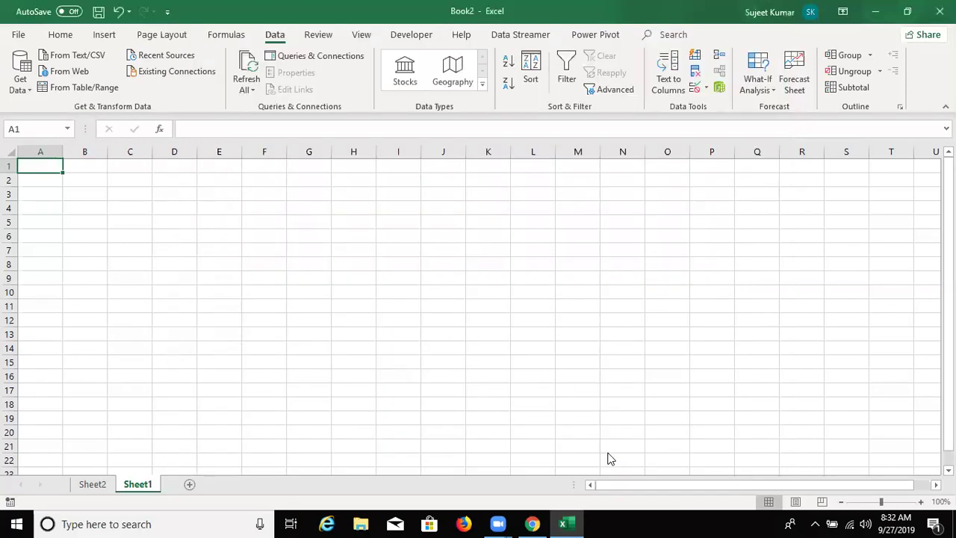